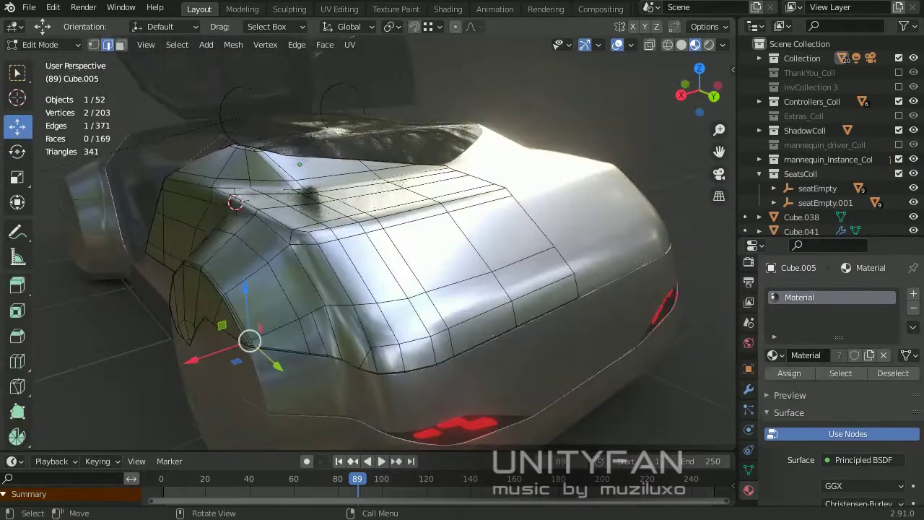
# - Cut the rear side crease, nudge its vertices, and dissolve the unwanted edge
pyautogui.press('1')
pyautogui.scroll(8, 409, 254)
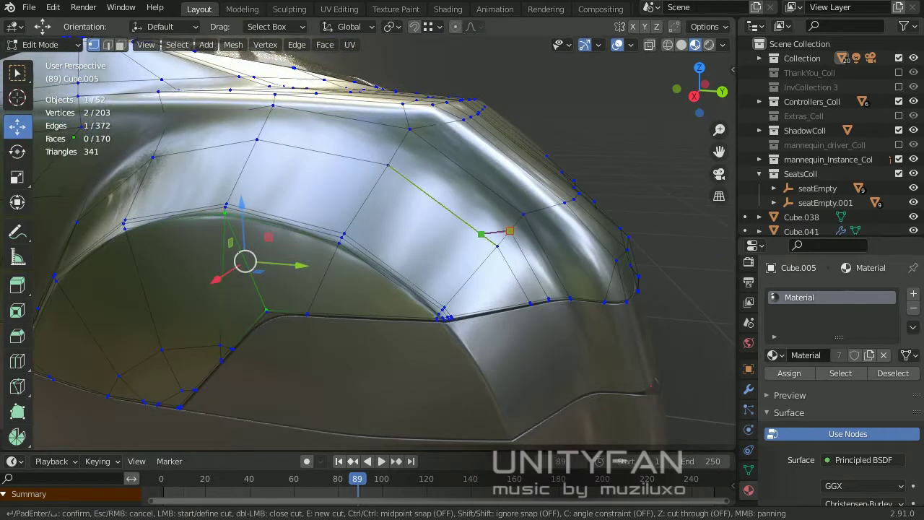
pyautogui.press('Escape')
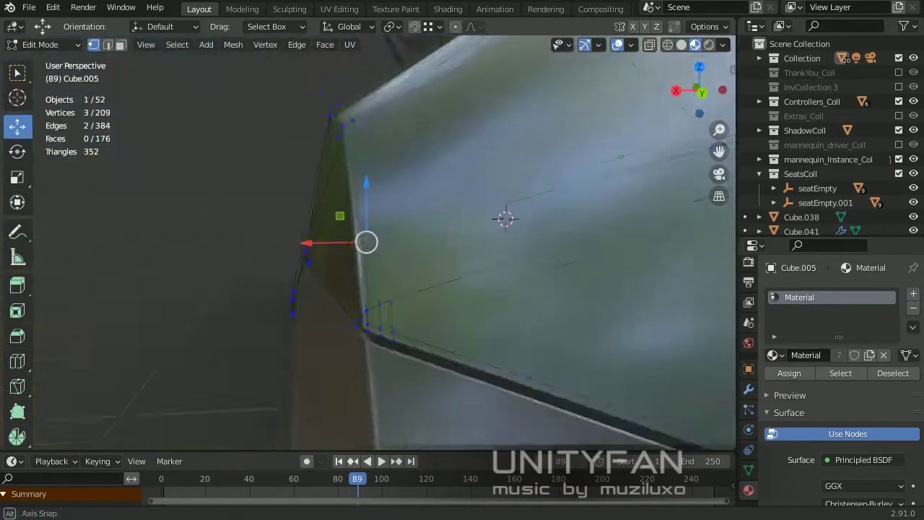
pyautogui.press('g')
pyautogui.press('Return')
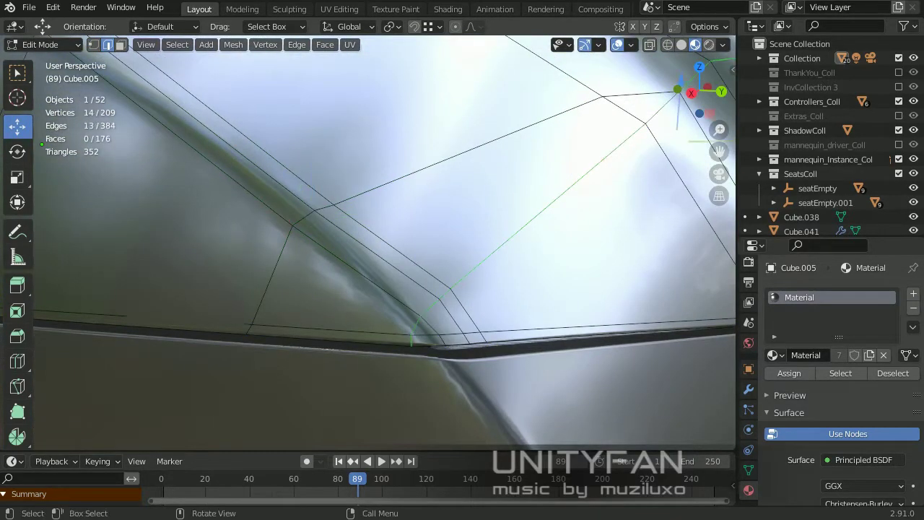
pyautogui.press('x')
pyautogui.click(599, 224)
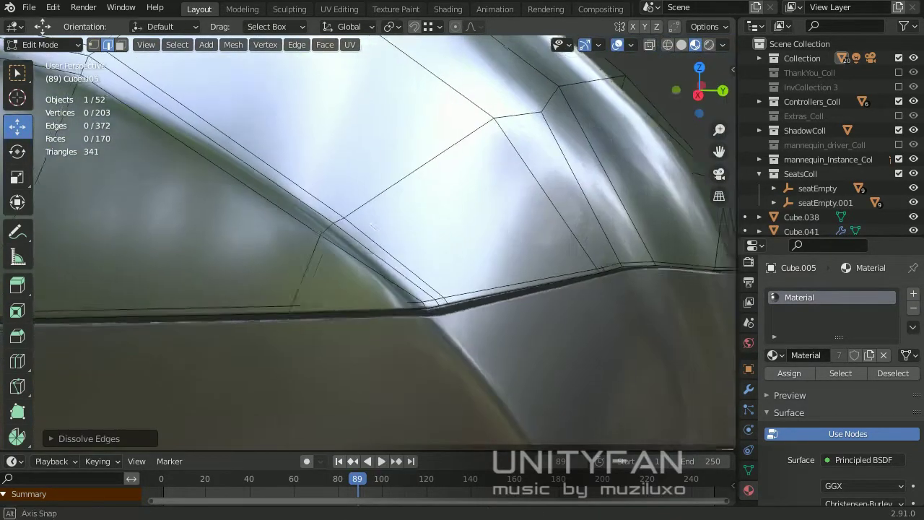
# - Drag the faces along the side crease to reshape the panel line, then return to Object Mode
pyautogui.hotkey('ctrl', 'z')
pyautogui.hotkey('ctrl', 'z')
pyautogui.hotkey('ctrl', 'z')
pyautogui.click(448, 315)
pyautogui.moveTo(449, 315); pyautogui.dragTo(505, 281, button='middle')
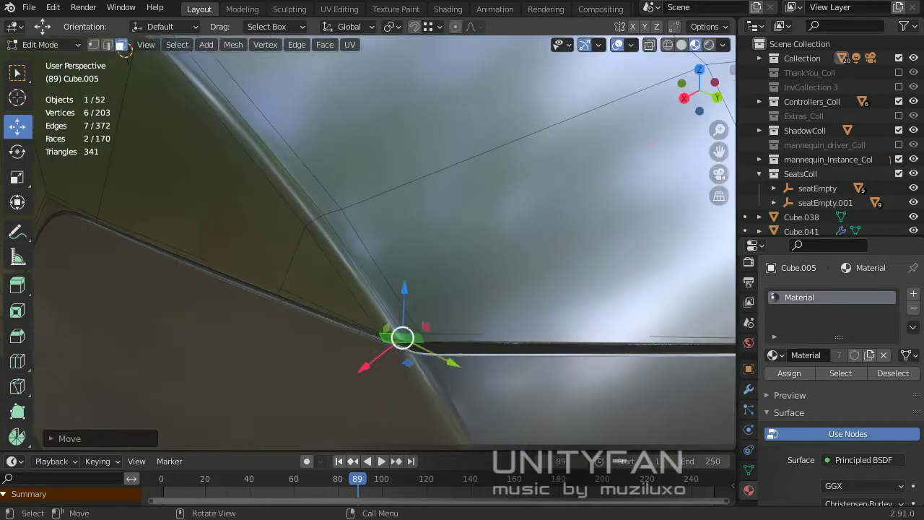
pyautogui.press('Tab')
pyautogui.scroll(-5, 368, 238)
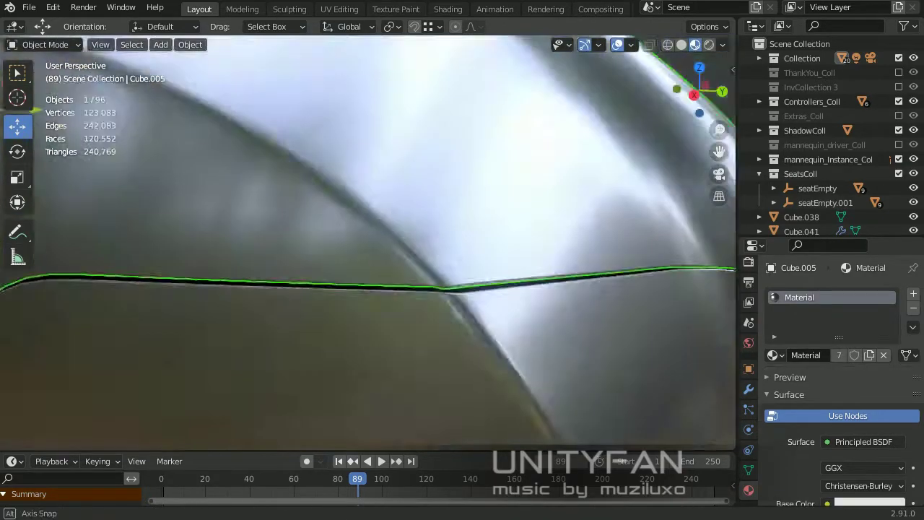
# - Make a first knife cut across the rear deck of Cube.005, then undo it
pyautogui.moveTo(369, 238); pyautogui.dragTo(433, 216, button='middle')
pyautogui.press('Tab')
pyautogui.scroll(3, 368, 238)
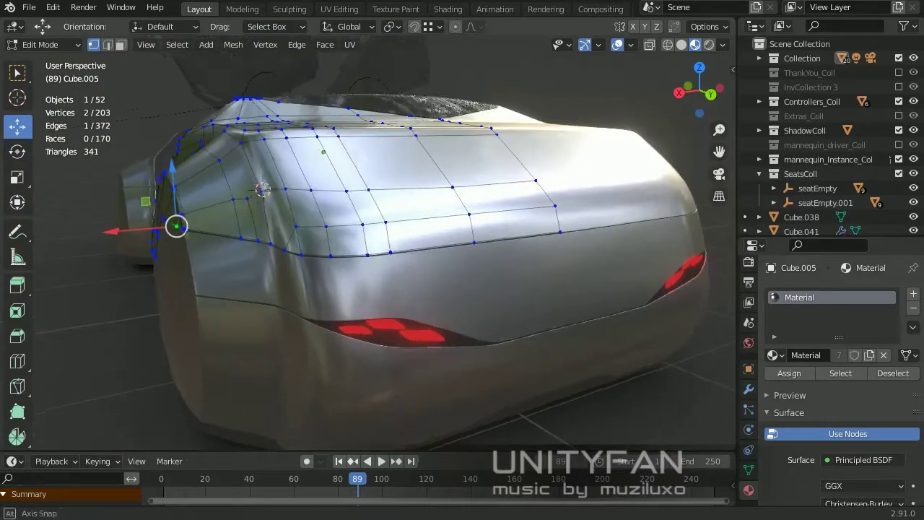
pyautogui.moveTo(368, 238)
pyautogui.mouseDown(button='middle')
pyautogui.moveTo(404, 216)
pyautogui.moveTo(447, 210)
pyautogui.mouseUp(button='middle')
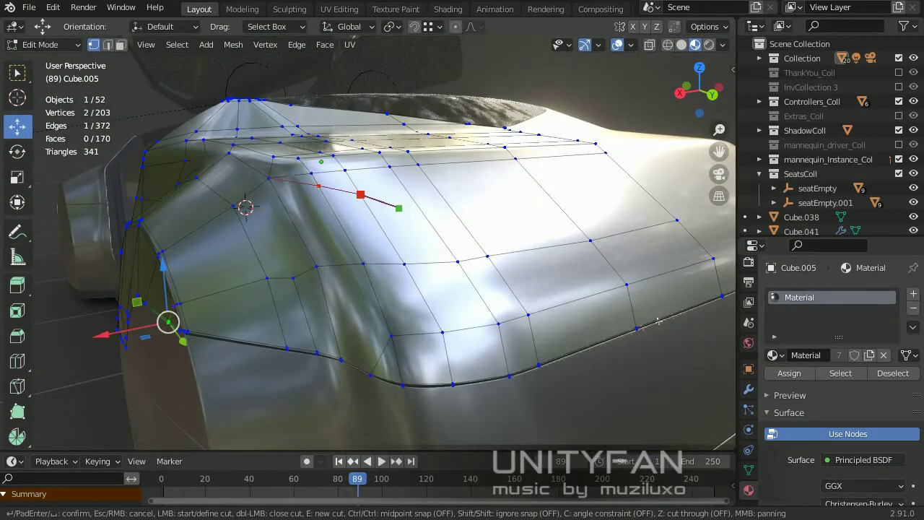
pyautogui.press('Return')
pyautogui.moveTo(658, 319)
pyautogui.mouseDown(button='middle')
pyautogui.moveTo(387, 222)
pyautogui.moveTo(303, 260)
pyautogui.mouseUp(button='middle')
pyautogui.hotkey('ctrl', 'z')
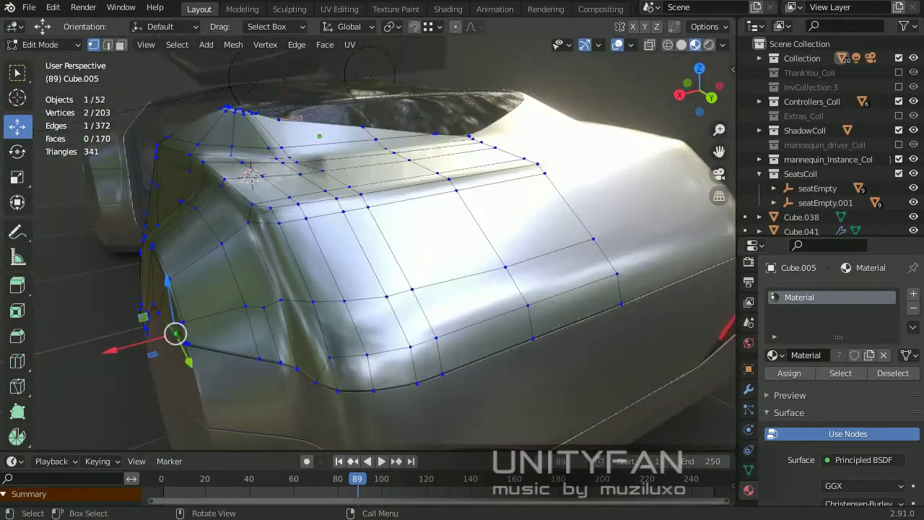
# - Recut the rear deck, dissolve the stray edges and delete the unwanted face
pyautogui.press('k')
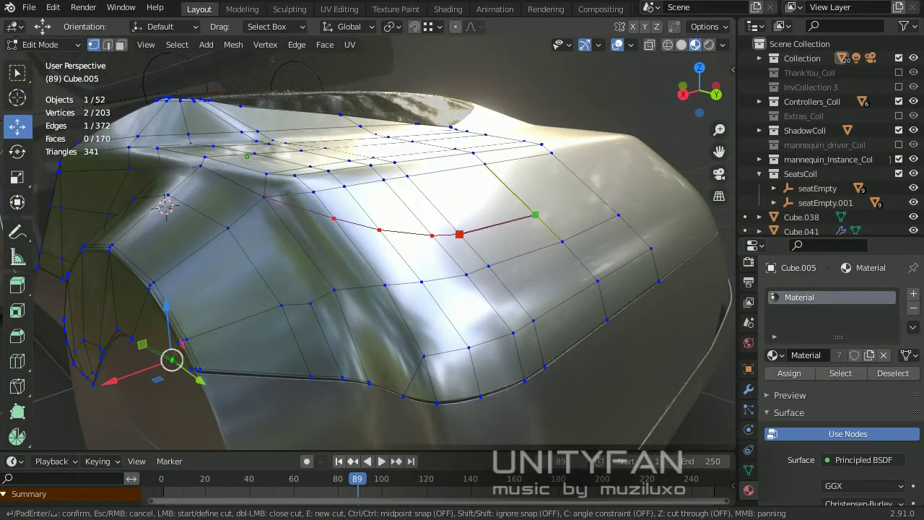
pyautogui.hotkey('alt', 'a')
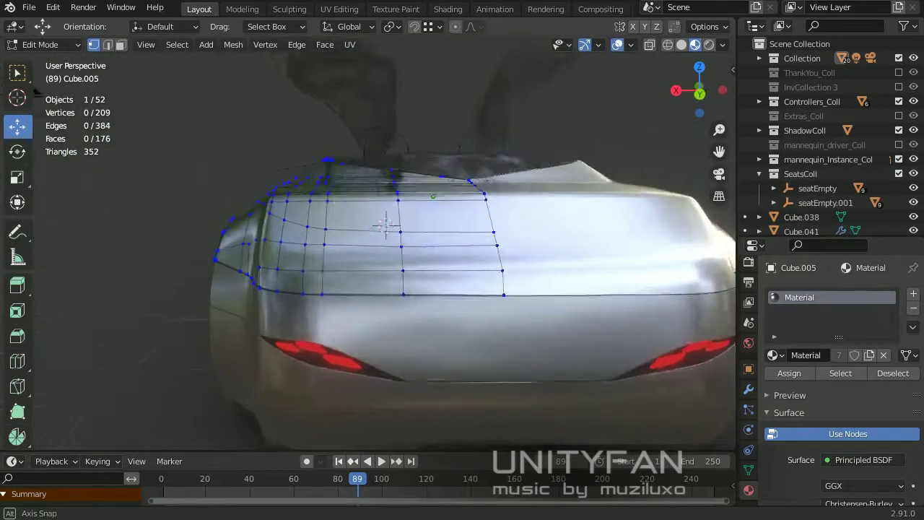
pyautogui.moveTo(389, 238); pyautogui.dragTo(448, 202, button='middle')
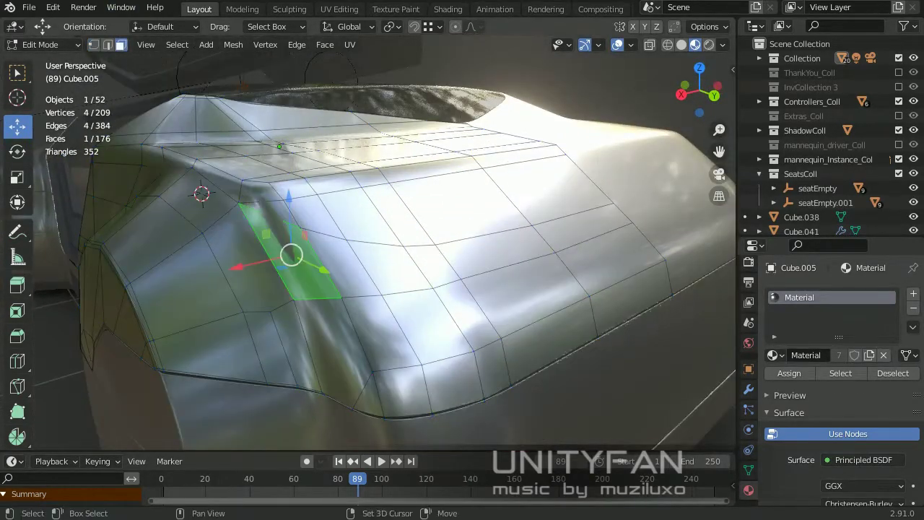
pyautogui.click(416, 262)
pyautogui.moveTo(417, 261); pyautogui.dragTo(347, 216, button='middle')
pyautogui.scroll(-3, 346, 217)
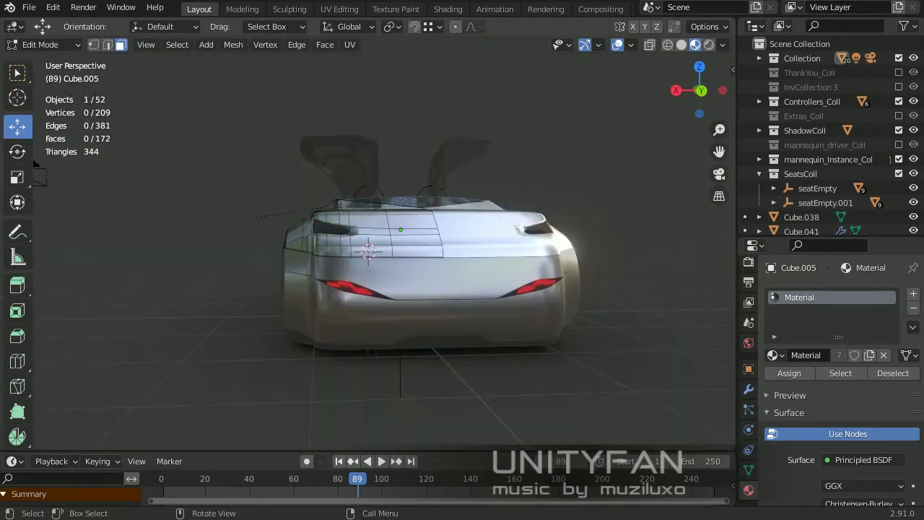
pyautogui.scroll(4, 347, 216)
pyautogui.press('x')
pyautogui.click(298, 265)
pyautogui.moveTo(298, 265)
pyautogui.mouseDown(button='middle')
pyautogui.moveTo(360, 238)
pyautogui.moveTo(325, 216)
pyautogui.mouseUp(button='middle')
pyautogui.scroll(3, 381, 238)
# - Make the final knife cut across the rear deck and return to Object Mode
pyautogui.press('1')
pyautogui.hotkey('alt', 'a')
pyautogui.scroll(3, 381, 238)
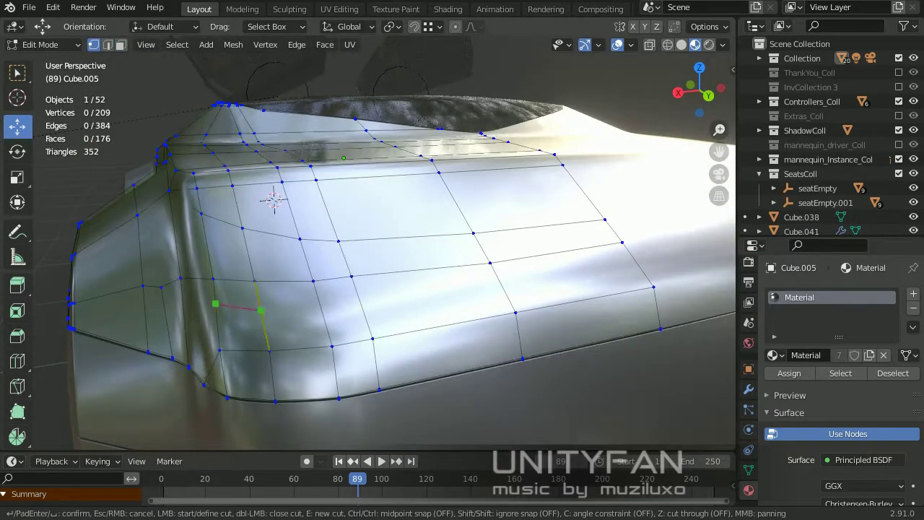
pyautogui.press('Return')
pyautogui.moveTo(490, 263); pyautogui.dragTo(447, 245, button='middle')
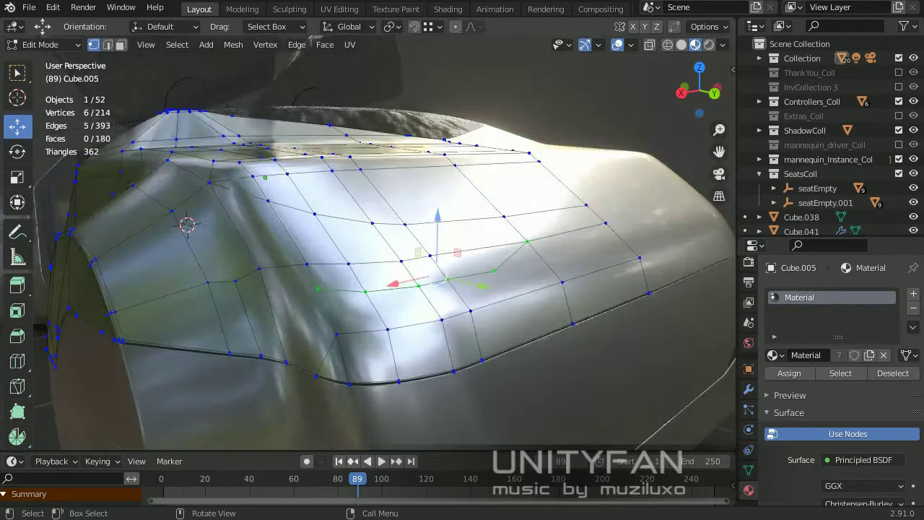
pyautogui.scroll(-3, 381, 238)
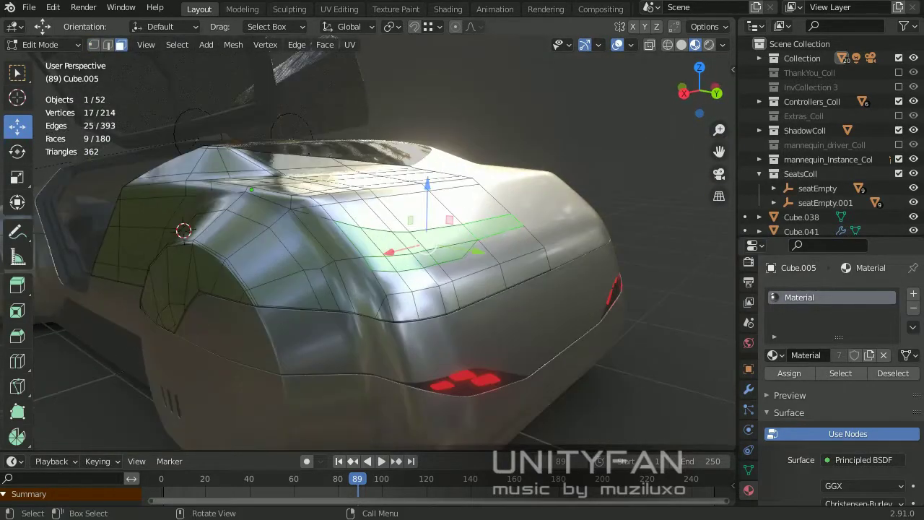
pyautogui.press('Tab')
pyautogui.hotkey('alt', 'a')
pyautogui.moveTo(381, 239)
pyautogui.keyDown('alt'); pyautogui.mouseDown(button='middle')
pyautogui.moveTo(361, 238)
pyautogui.moveTo(339, 216)
pyautogui.mouseUp(button='middle'); pyautogui.keyUp('alt')
pyautogui.scroll(3, 404, 260)
# - Make several knife cuts on Cube.005 around the tail-light opening
pyautogui.click(433, 260)
pyautogui.press('Tab')
pyautogui.moveTo(404, 259); pyautogui.dragTo(433, 238, button='middle')
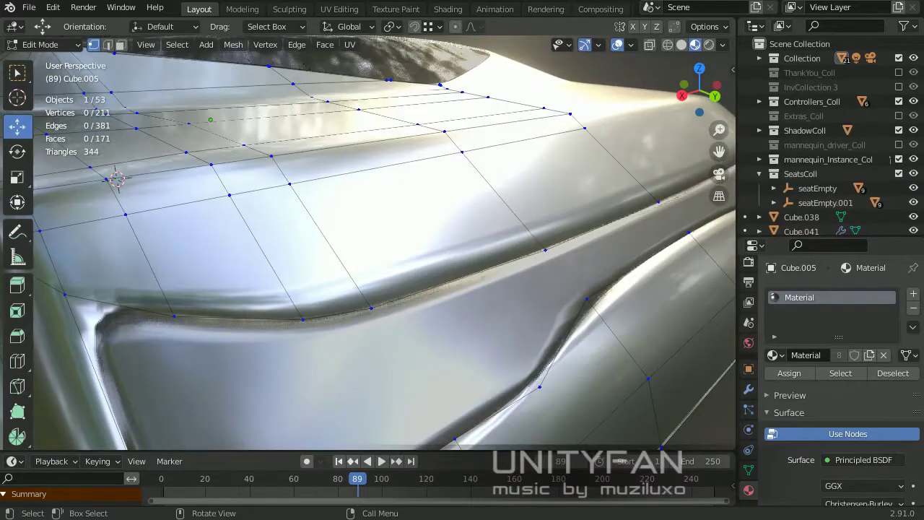
pyautogui.press('k')
pyautogui.moveTo(650, 209); pyautogui.dragTo(529, 225, button='middle')
pyautogui.moveTo(438, 312)
pyautogui.mouseDown(button='middle')
pyautogui.moveTo(462, 289)
pyautogui.moveTo(433, 274)
pyautogui.mouseUp(button='middle')
pyautogui.press('Return')
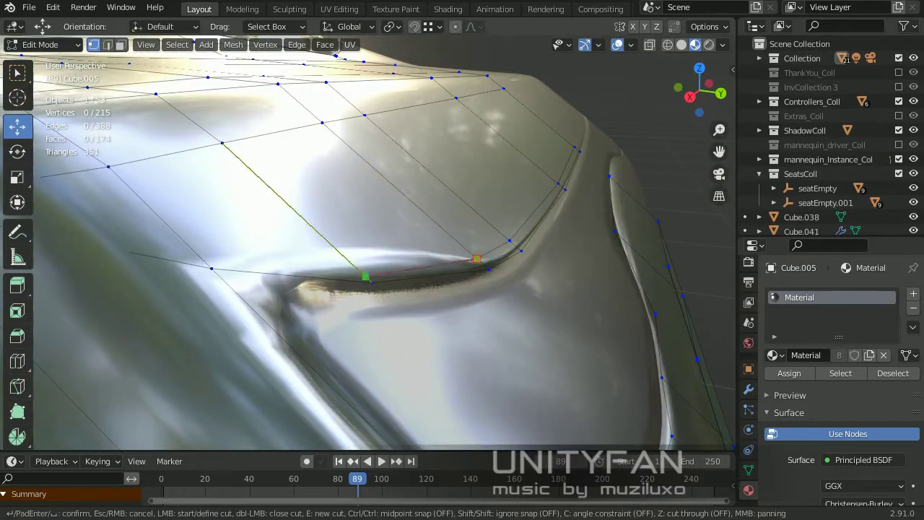
pyautogui.moveTo(359, 270); pyautogui.dragTo(317, 217, button='middle')
pyautogui.press('Return')
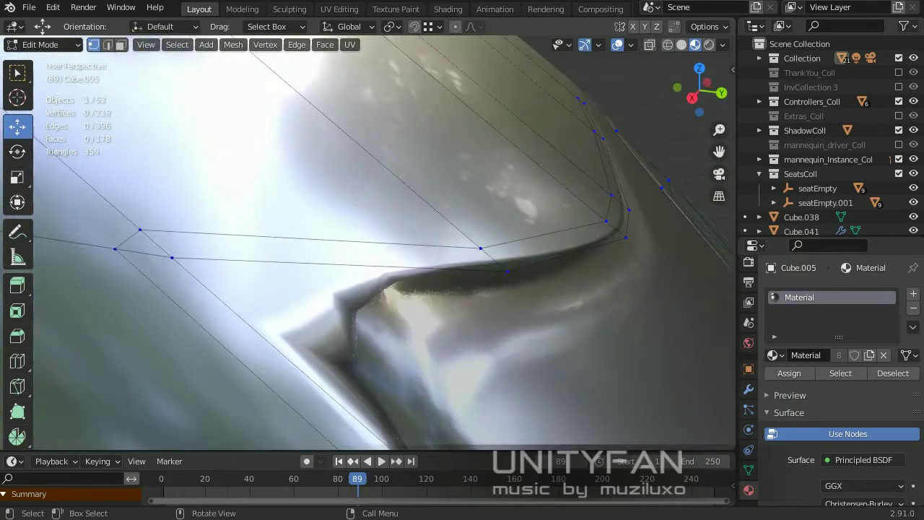
pyautogui.moveTo(168, 244)
pyautogui.mouseDown(button='middle')
pyautogui.moveTo(64, 99)
pyautogui.moveTo(250, 234)
pyautogui.mouseUp(button='middle')
pyautogui.press('Return')
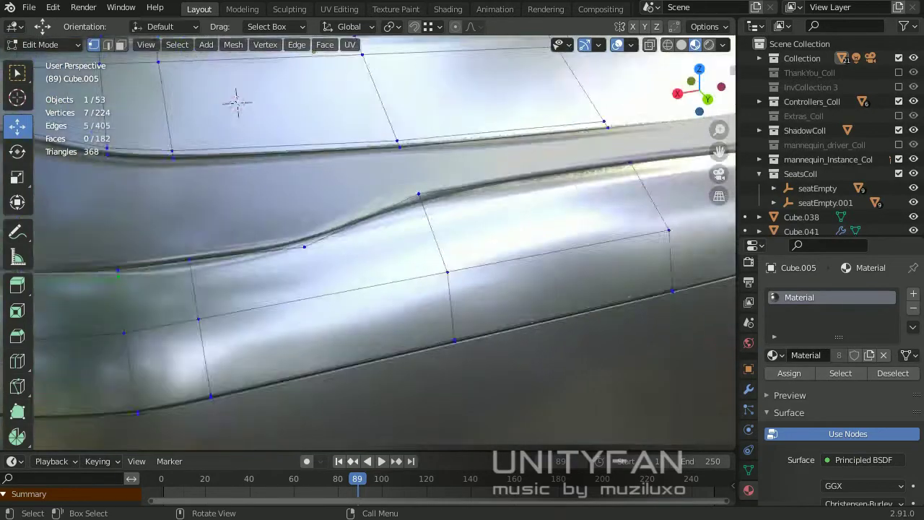
# - Add another knife cut on the body and check the result from behind in Object Mode
pyautogui.press('k')
pyautogui.moveTo(75, 227); pyautogui.dragTo(149, 381, button='middle')
pyautogui.press('k')
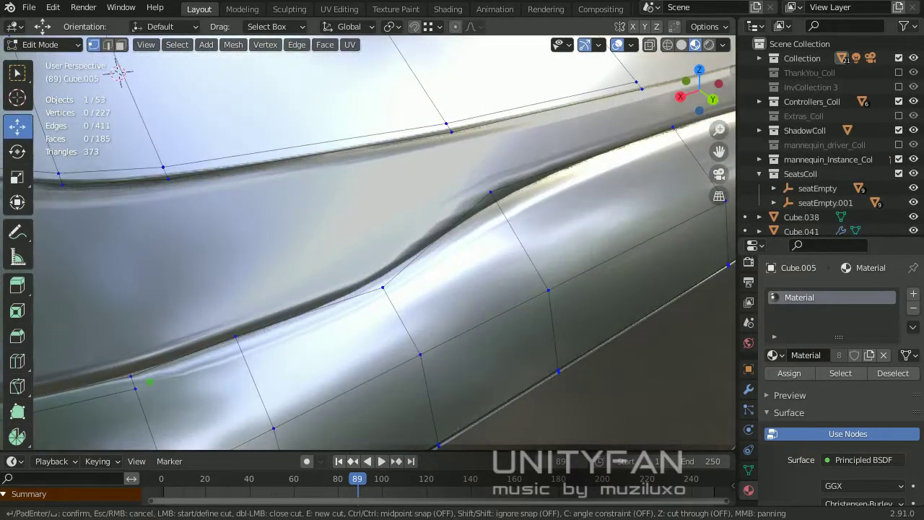
pyautogui.press('Return')
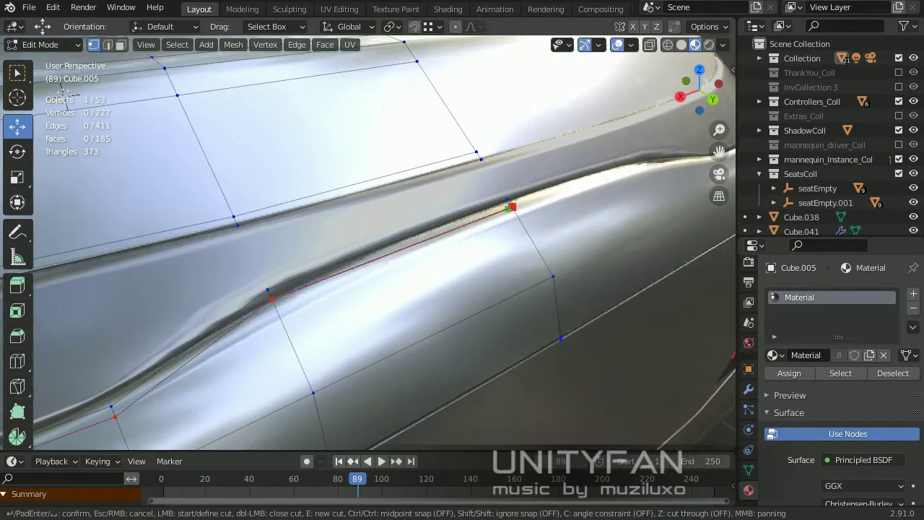
pyautogui.press('Tab')
pyautogui.scroll(-5, 361, 217)
pyautogui.moveTo(380, 305)
pyautogui.mouseDown(button='middle')
pyautogui.moveTo(350, 166)
pyautogui.moveTo(274, 238)
pyautogui.mouseUp(button='middle')
# - Make one more knife cut on the body panel beside the light opening
pyautogui.press('Tab')
pyautogui.scroll(8, 247, 320)
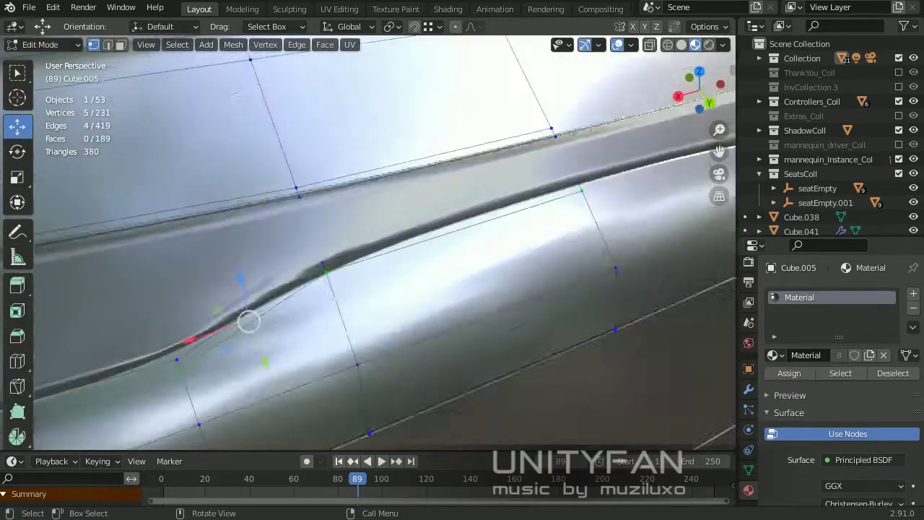
pyautogui.press('k')
pyautogui.press('Return')
pyautogui.press('Tab')
pyautogui.moveTo(281, 303); pyautogui.dragTo(361, 217, button='middle')
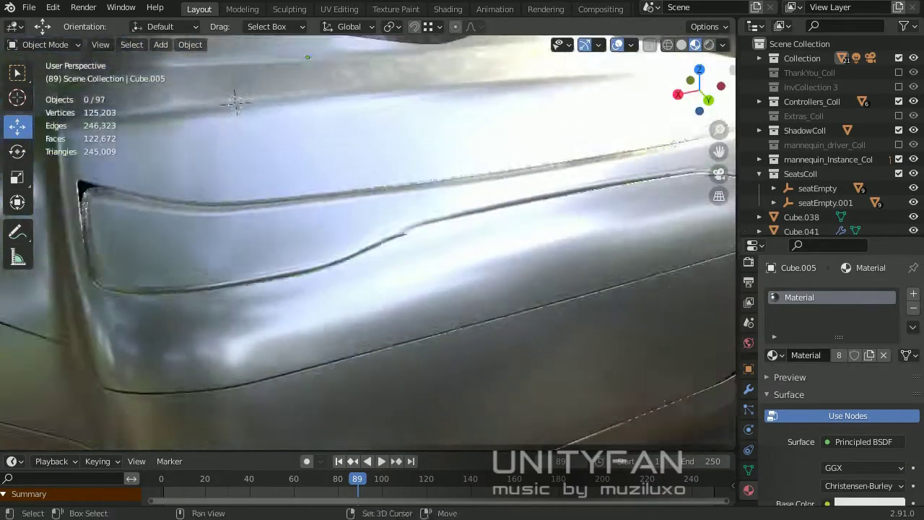
pyautogui.press('Tab')
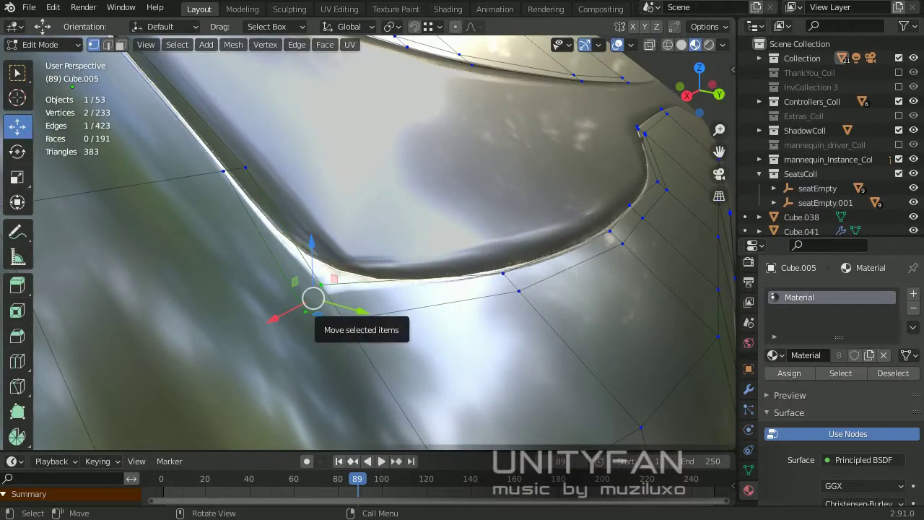
# - Dissolve the surplus edges into cleaner faces, cut along the body edge, and exit Edit Mode
pyautogui.hotkey('ctrl', 'x')
pyautogui.moveTo(330, 300)
pyautogui.mouseDown(button='middle')
pyautogui.moveTo(355, 219)
pyautogui.moveTo(304, 303)
pyautogui.moveTo(325, 318)
pyautogui.mouseUp(button='middle')
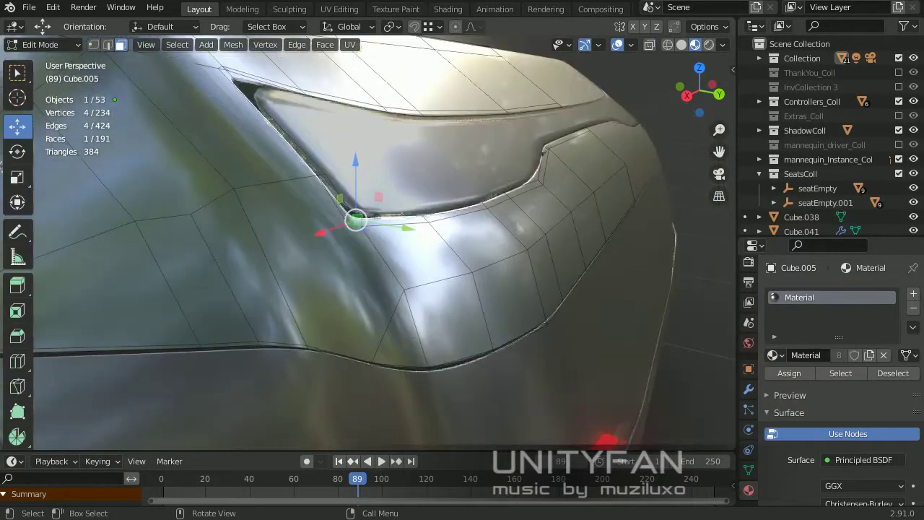
pyautogui.scroll(5, 325, 318)
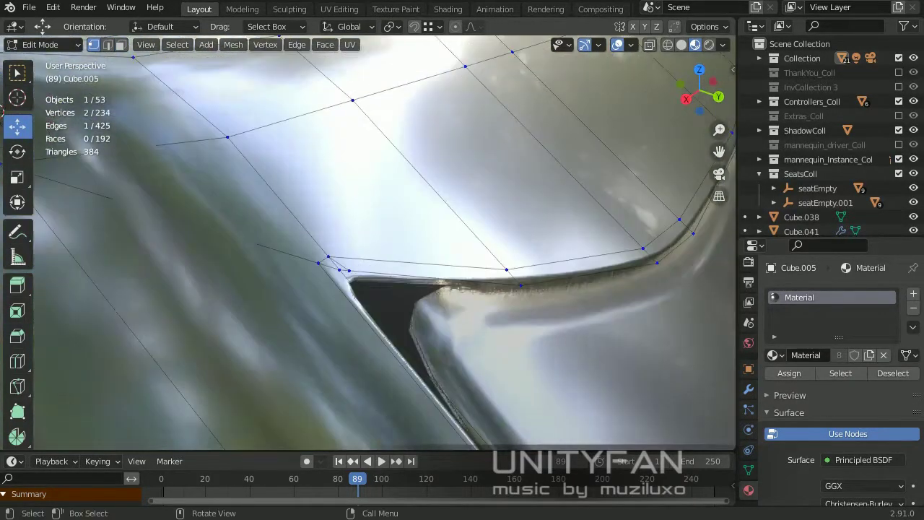
pyautogui.press('k')
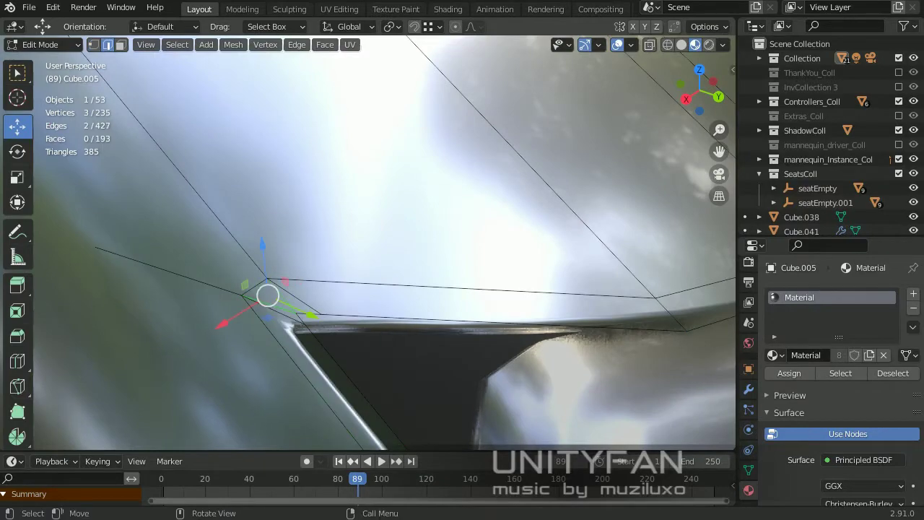
pyautogui.hotkey('ctrl', 'x')
pyautogui.scroll(-5, 342, 216)
pyautogui.press('Tab')
pyautogui.moveTo(342, 217)
pyautogui.mouseDown(button='middle')
pyautogui.moveTo(404, 238)
pyautogui.moveTo(472, 208)
pyautogui.moveTo(433, 217)
pyautogui.moveTo(462, 260)
pyautogui.mouseUp(button='middle')
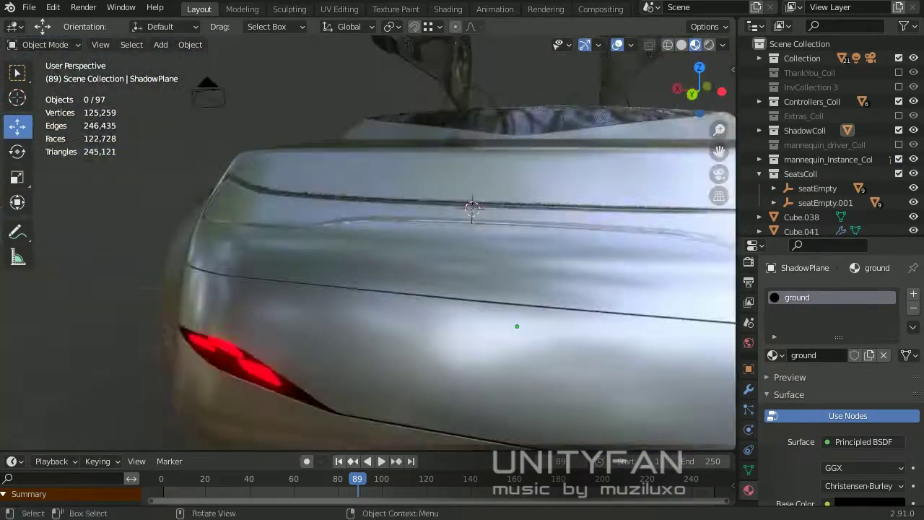
pyautogui.scroll(-5, 462, 239)
# - Knife-cut along the edge of the Cube.045 rear panel, undoing a trial vertex join
pyautogui.click(433, 238)
pyautogui.press('Tab')
pyautogui.scroll(5, 433, 238)
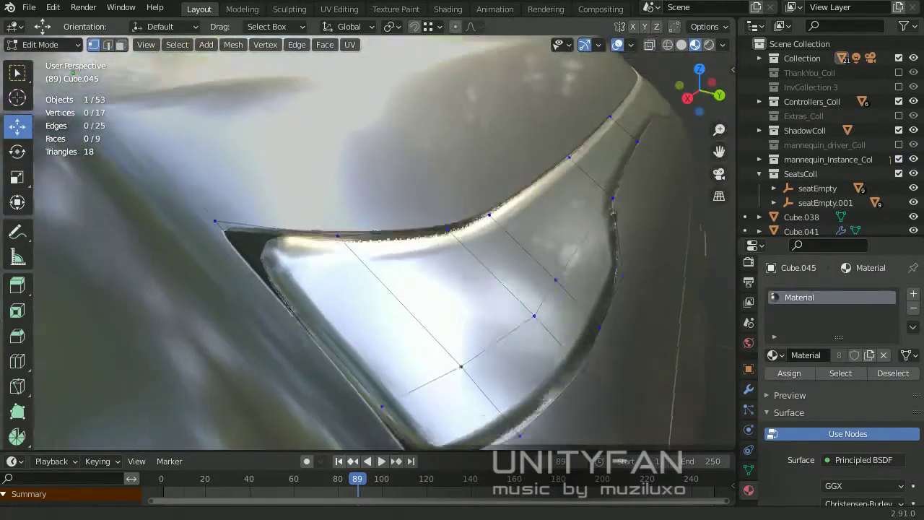
pyautogui.scroll(2, 368, 245)
pyautogui.moveTo(517, 425)
pyautogui.mouseDown(button='middle')
pyautogui.moveTo(433, 339)
pyautogui.moveTo(469, 266)
pyautogui.mouseUp(button='middle')
pyautogui.press('Return')
pyautogui.moveTo(409, 206)
pyautogui.mouseDown(button='middle')
pyautogui.moveTo(433, 238)
pyautogui.moveTo(506, 281)
pyautogui.moveTo(405, 310)
pyautogui.moveTo(506, 275)
pyautogui.mouseUp(button='middle')
pyautogui.press('j')
pyautogui.hotkey('ctrl', 'z')
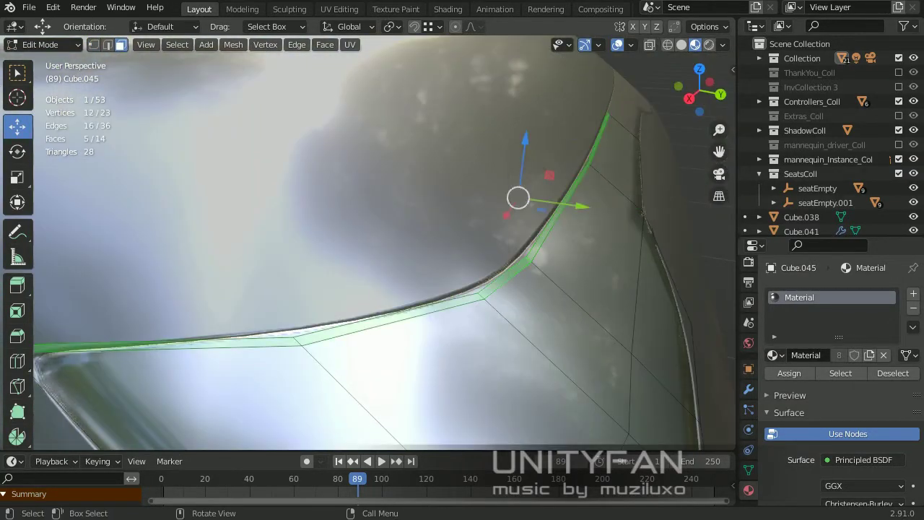
# - Try knife cuts across the rod, undoing the unwanted ones
pyautogui.press('1')
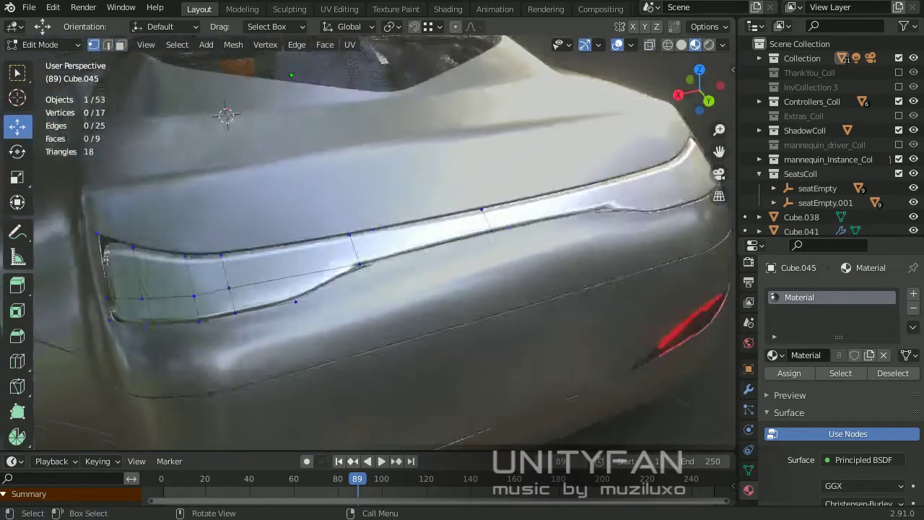
pyautogui.moveTo(360, 253); pyautogui.dragTo(404, 238, button='middle')
pyautogui.press('k')
pyautogui.moveTo(404, 317)
pyautogui.mouseDown(button='middle')
pyautogui.moveTo(517, 269)
pyautogui.moveTo(421, 213)
pyautogui.mouseUp(button='middle')
pyautogui.press('Return')
pyautogui.hotkey('ctrl', 'z')
pyautogui.press('k')
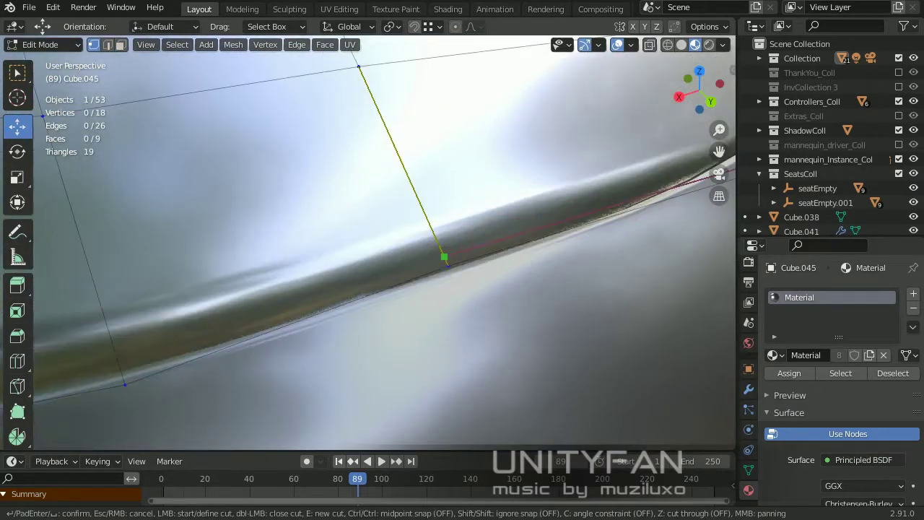
pyautogui.moveTo(441, 256)
pyautogui.keyDown('shift'); pyautogui.mouseDown(button='middle')
pyautogui.moveTo(540, 231)
pyautogui.moveTo(675, 249)
pyautogui.mouseUp(button='middle'); pyautogui.keyUp('shift')
pyautogui.moveTo(713, 327)
pyautogui.mouseDown(button='middle')
pyautogui.moveTo(173, 336)
pyautogui.moveTo(389, 317)
pyautogui.moveTo(433, 288)
pyautogui.moveTo(303, 187)
pyautogui.mouseUp(button='middle')
pyautogui.press('Return')
pyautogui.hotkey('ctrl', 'z')
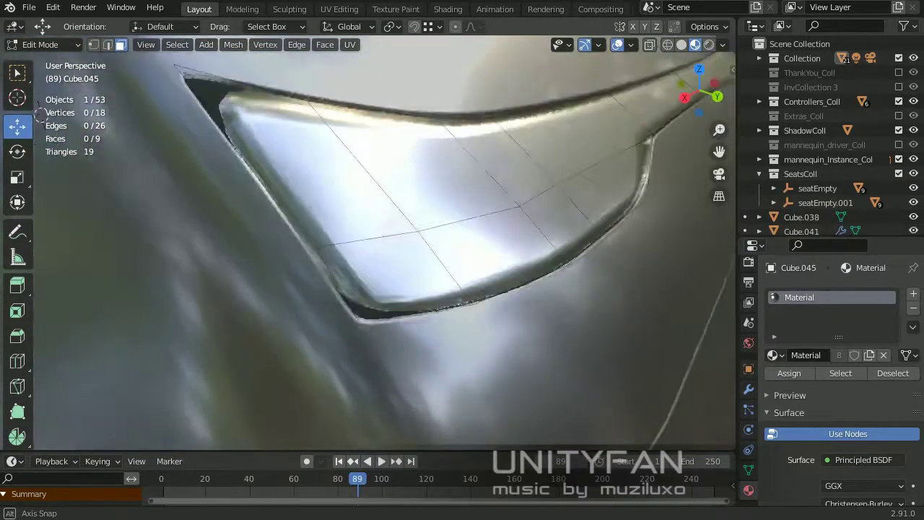
# - Add edge loops to the light panel and switch to face selection
pyautogui.press('1')
pyautogui.moveTo(63, 94); pyautogui.dragTo(217, 145, button='middle')
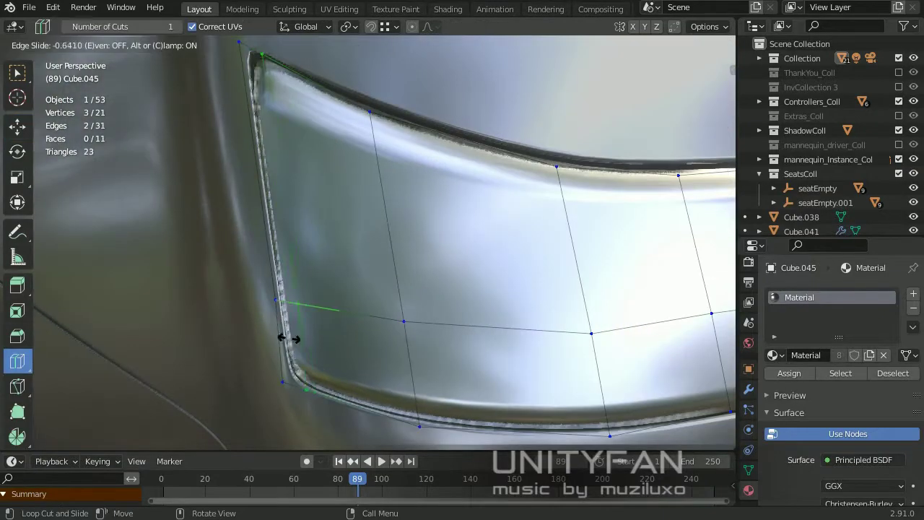
pyautogui.press('w')
pyautogui.press('3')
pyautogui.moveTo(433, 288); pyautogui.dragTo(470, 238, button='middle')
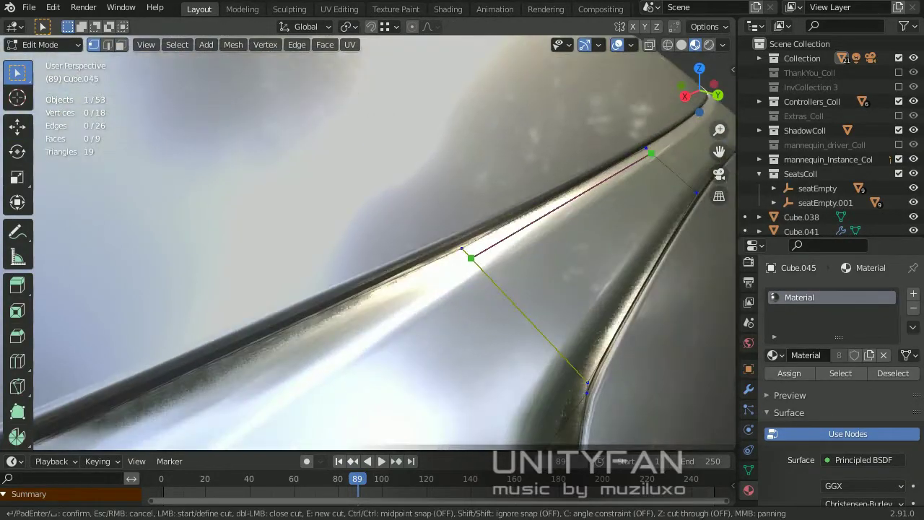
pyautogui.scroll(-5, 470, 257)
pyautogui.scroll(5, 686, 186)
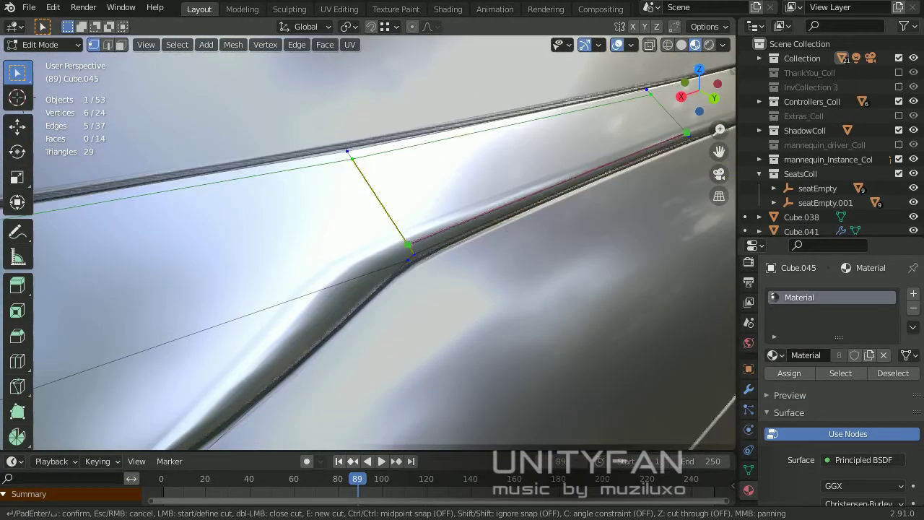
pyautogui.scroll(-3, 72, 79)
pyautogui.scroll(4, 80, 64)
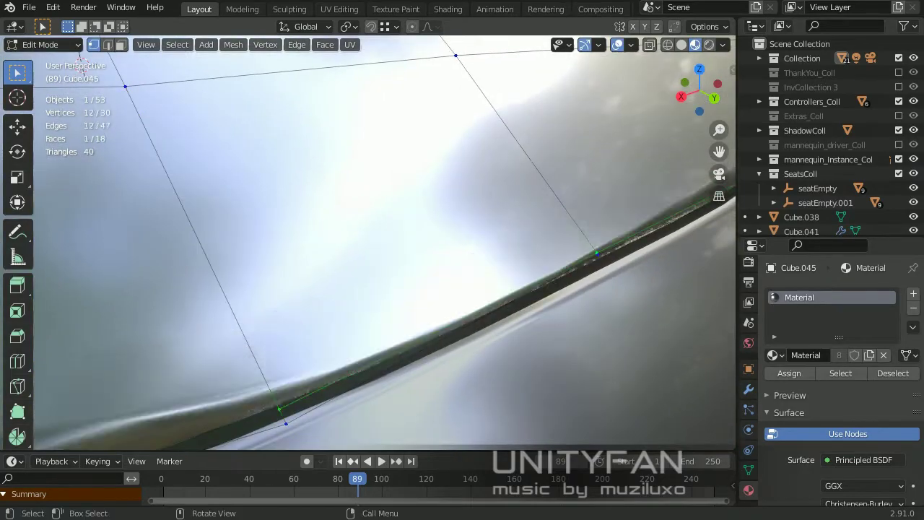
# - Move vertices to fit the thin curved edge, then knife-cut and slide the new edge
pyautogui.moveTo(81, 63); pyautogui.dragTo(217, 145, button='middle')
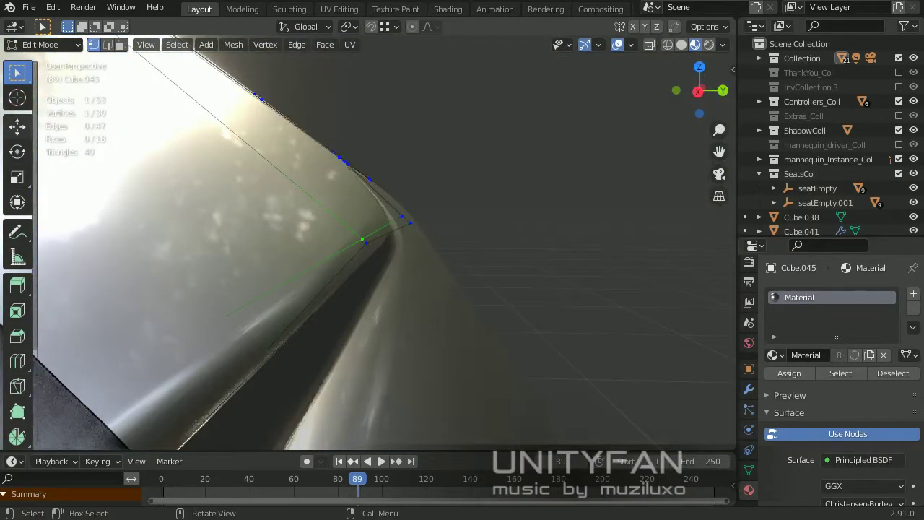
pyautogui.press('Return')
pyautogui.moveTo(361, 238)
pyautogui.mouseDown(button='middle')
pyautogui.moveTo(404, 252)
pyautogui.moveTo(505, 217)
pyautogui.moveTo(587, 212)
pyautogui.moveTo(505, 217)
pyautogui.mouseUp(button='middle')
pyautogui.scroll(3, 505, 217)
pyautogui.press('Return')
pyautogui.click(310, 294)
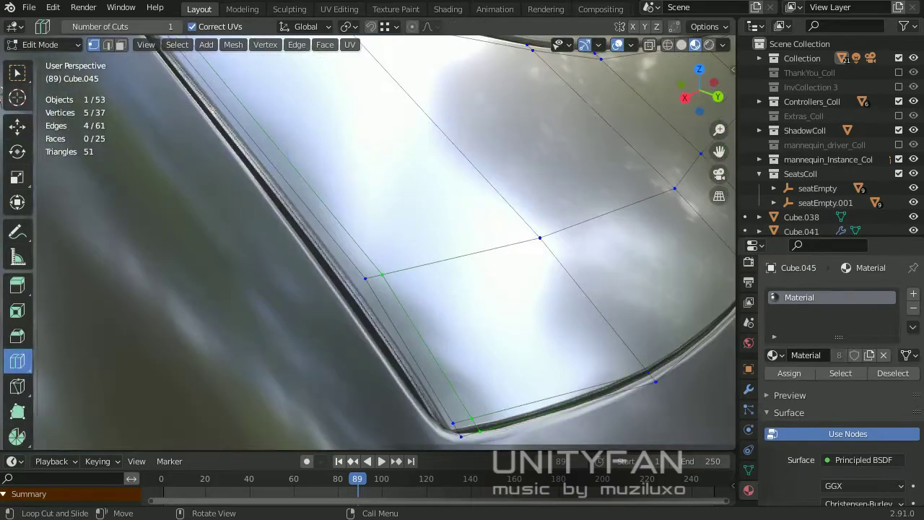
pyautogui.moveTo(462, 289); pyautogui.dragTo(376, 216, button='middle')
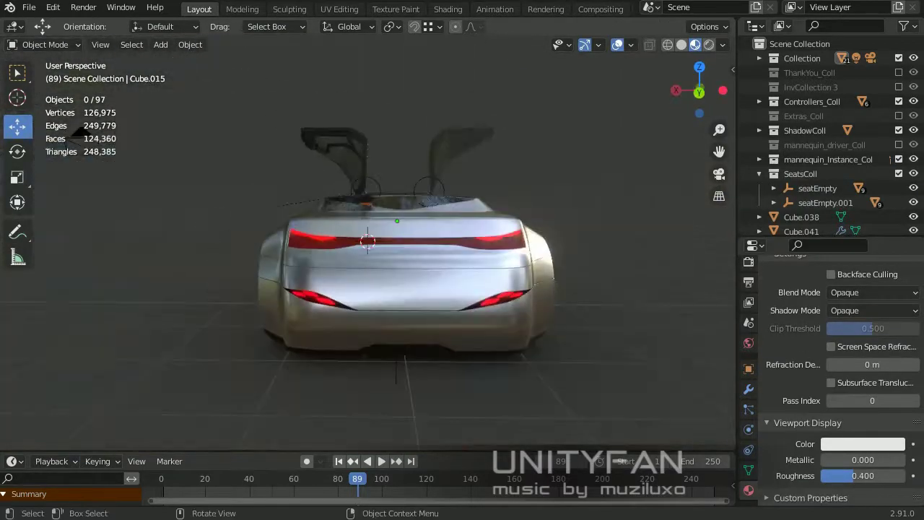
# - Knife-cut a thin strip along the top edge of the red tail-light panel
pyautogui.moveTo(462, 253)
pyautogui.mouseDown(button='middle')
pyautogui.moveTo(346, 238)
pyautogui.moveTo(361, 238)
pyautogui.mouseUp(button='middle')
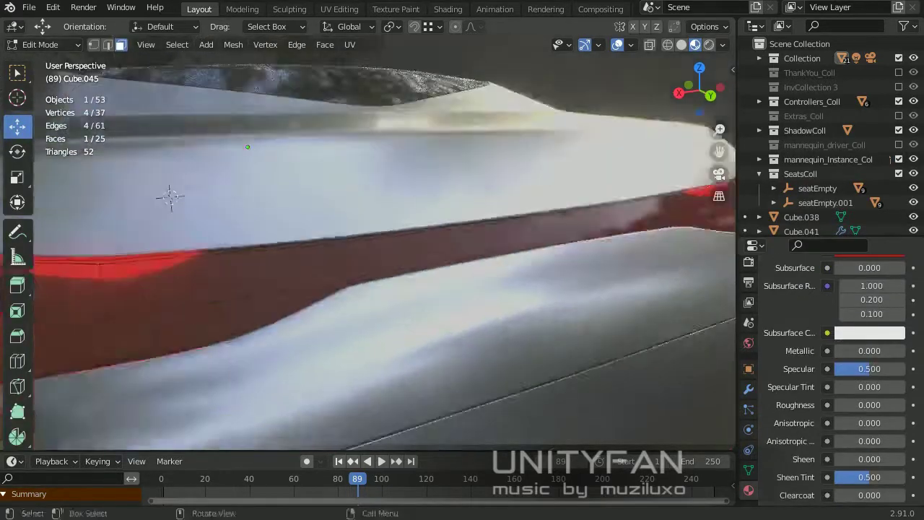
pyautogui.press('KP_Decimal')
pyautogui.press('w')
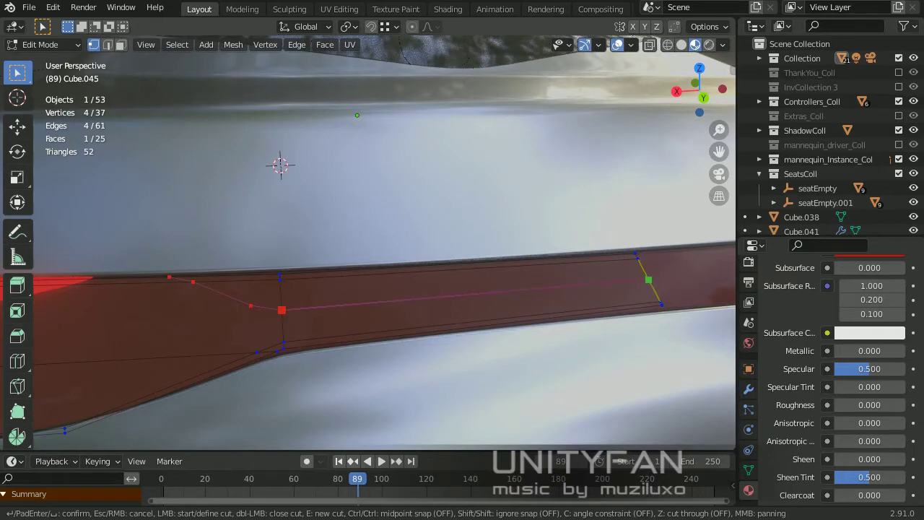
pyautogui.press('Return')
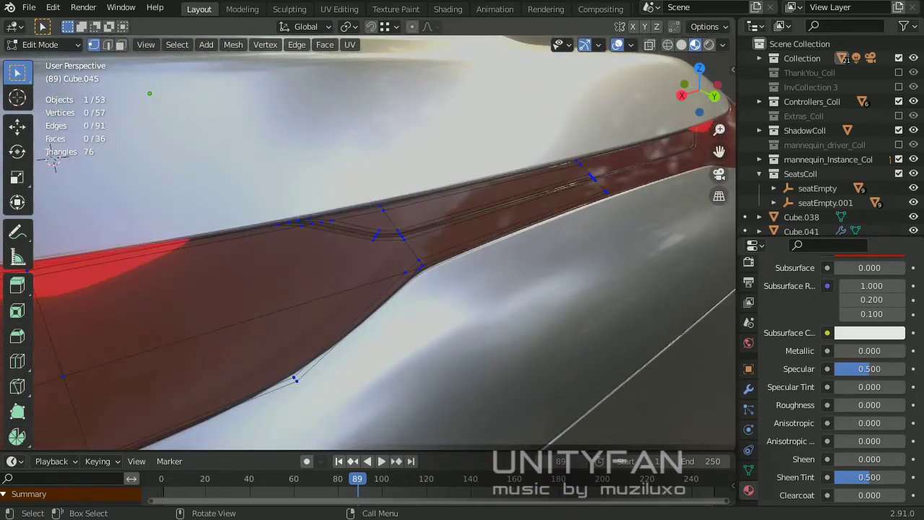
pyautogui.press('Tab')
# - Move the strip's edge vertices so it follows the panel edge
pyautogui.moveTo(53, 160); pyautogui.dragTo(73, 186, button='middle')
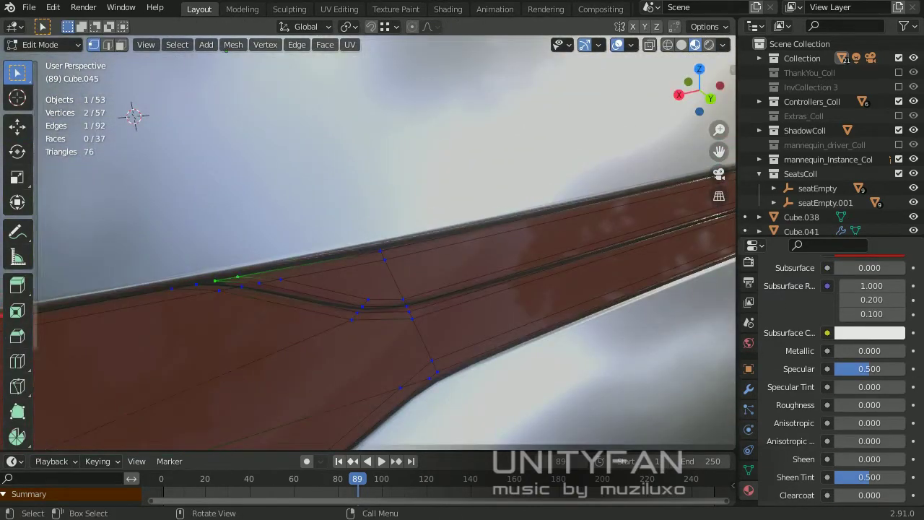
pyautogui.hotkey('shift', 'space')
pyautogui.press('g')
pyautogui.press('g')
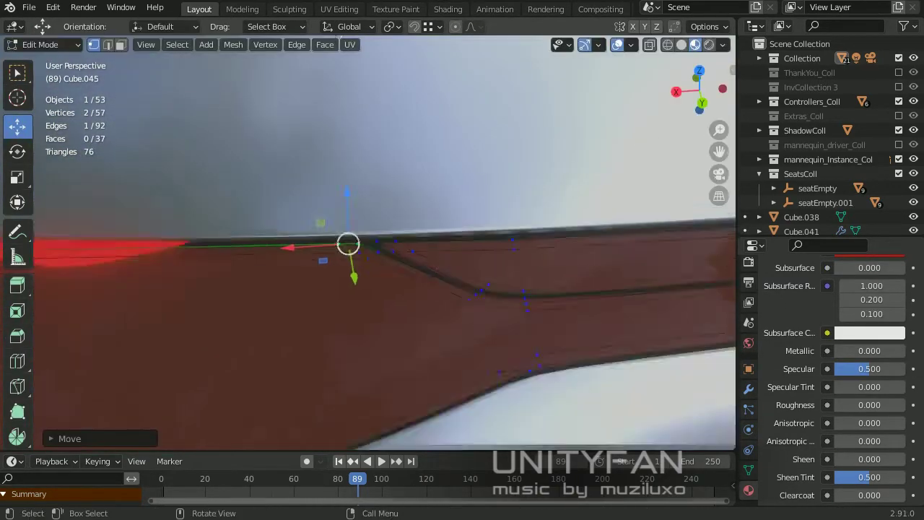
pyautogui.moveTo(368, 289); pyautogui.dragTo(433, 274, button='middle')
# - Separate the thin strip as Cube.046 and assign it the metallic 'comment' material
pyautogui.click(354, 263)
pyautogui.press('Tab')
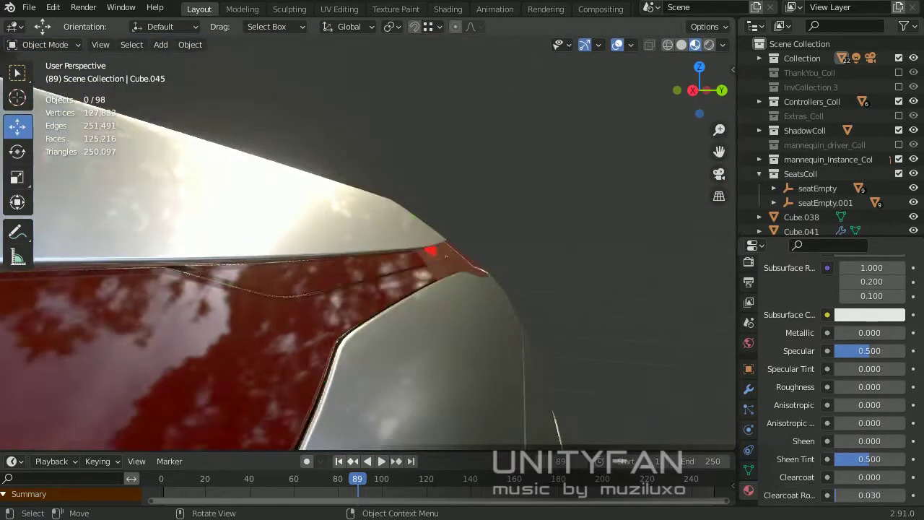
pyautogui.moveTo(361, 289); pyautogui.dragTo(433, 275, button='middle')
pyautogui.click(382, 235)
pyautogui.click(748, 463)
pyautogui.click(774, 354)
pyautogui.write('c')
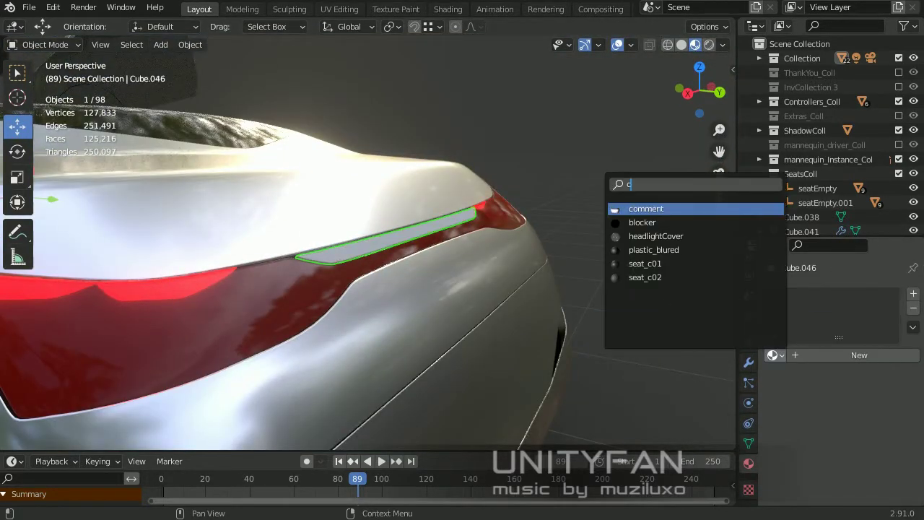
pyautogui.press('Return')
pyautogui.scroll(-4, 830, 376)
pyautogui.scroll(-4, 830, 375)
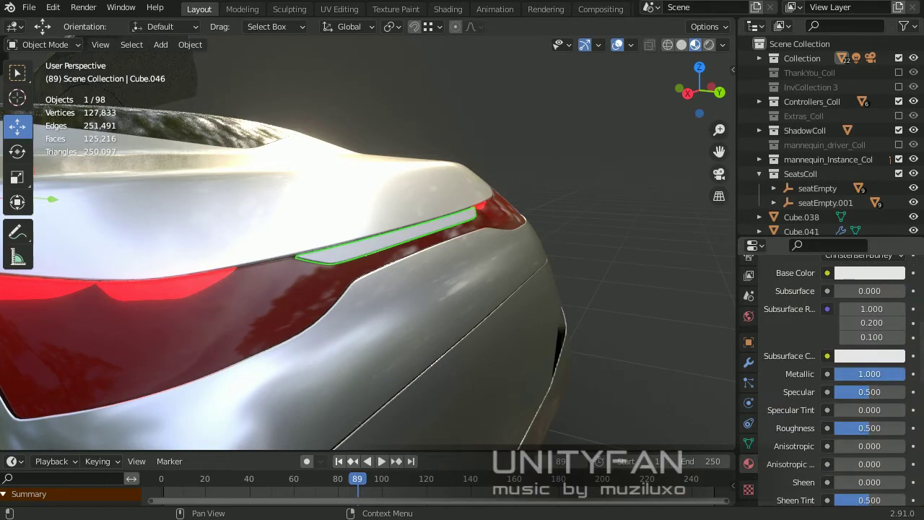
pyautogui.scroll(-6, 368, 245)
pyautogui.hotkey('alt', 'a')
pyautogui.moveTo(368, 246)
pyautogui.mouseDown(button='middle')
pyautogui.moveTo(404, 231)
pyautogui.moveTo(433, 238)
pyautogui.moveTo(360, 238)
pyautogui.moveTo(404, 238)
pyautogui.mouseUp(button='middle')
pyautogui.scroll(5, 368, 245)
pyautogui.scroll(-3, 368, 246)
# - Change the Cube.005 car body's base colour to yellow-green
pyautogui.click(404, 202)
pyautogui.click(869, 387)
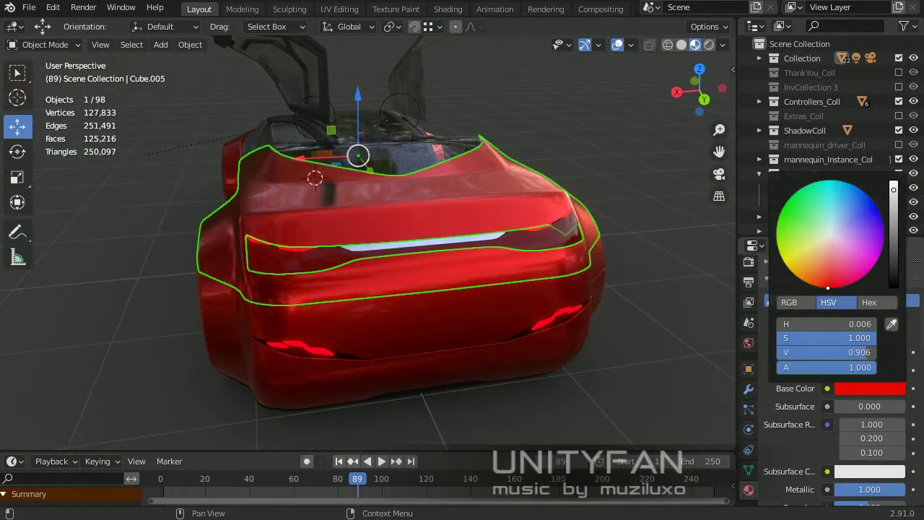
pyautogui.click(781, 253)
pyautogui.click(405, 238)
pyautogui.moveTo(404, 238); pyautogui.dragTo(476, 238, button='middle')
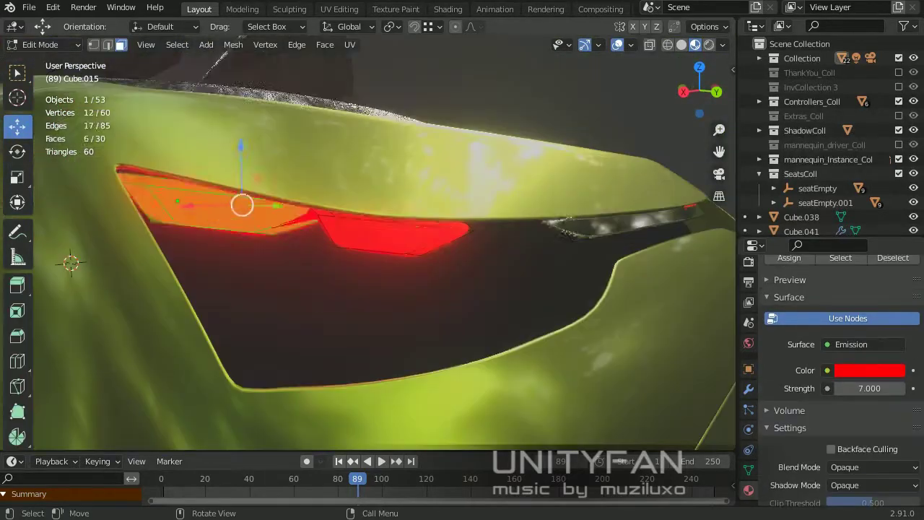
# - Select a single tail-light face and move it vertically along Z
pyautogui.moveTo(396, 229); pyautogui.dragTo(464, 239, button='middle')
pyautogui.press('g')
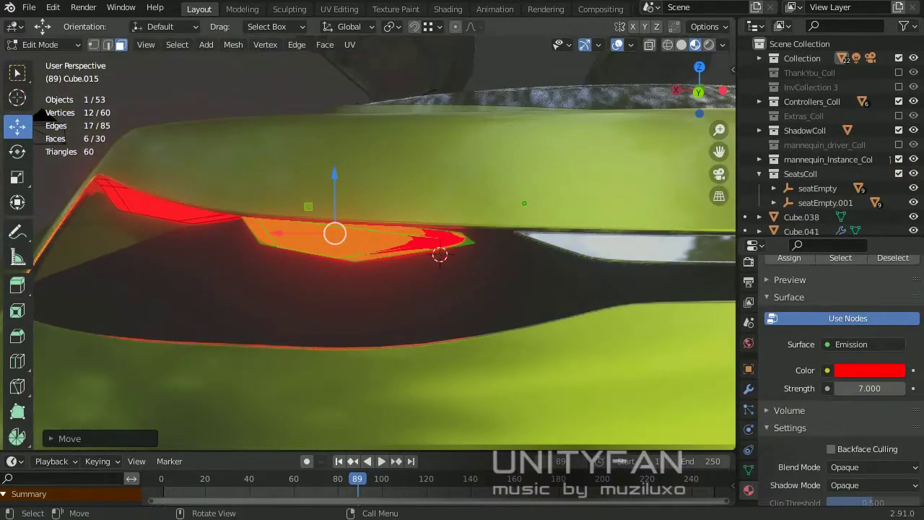
pyautogui.scroll(2, 439, 254)
pyautogui.click(446, 256)
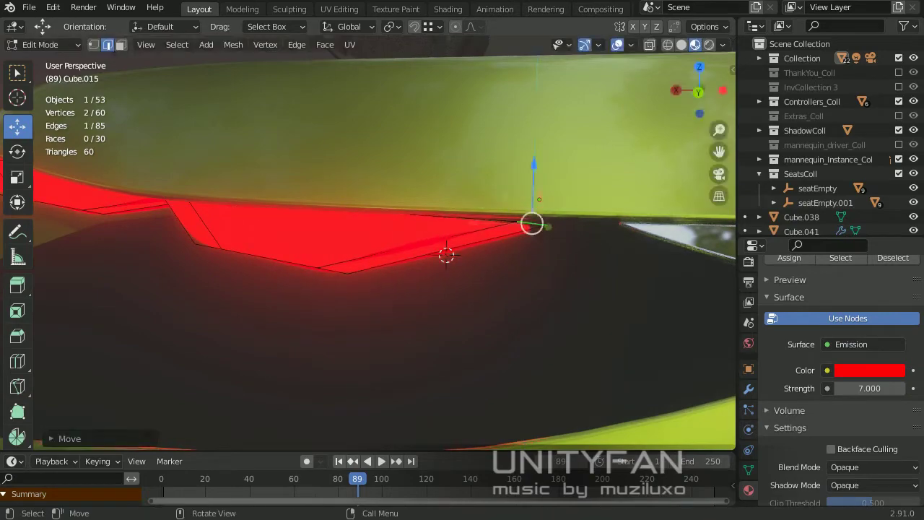
pyautogui.scroll(-3, 447, 255)
pyautogui.press('g')
pyautogui.press('z')
pyautogui.press('Return')
# - Reselect the tail-light object in Edit Mode and reposition one of its faces
pyautogui.press('Tab')
pyautogui.scroll(-5, 368, 238)
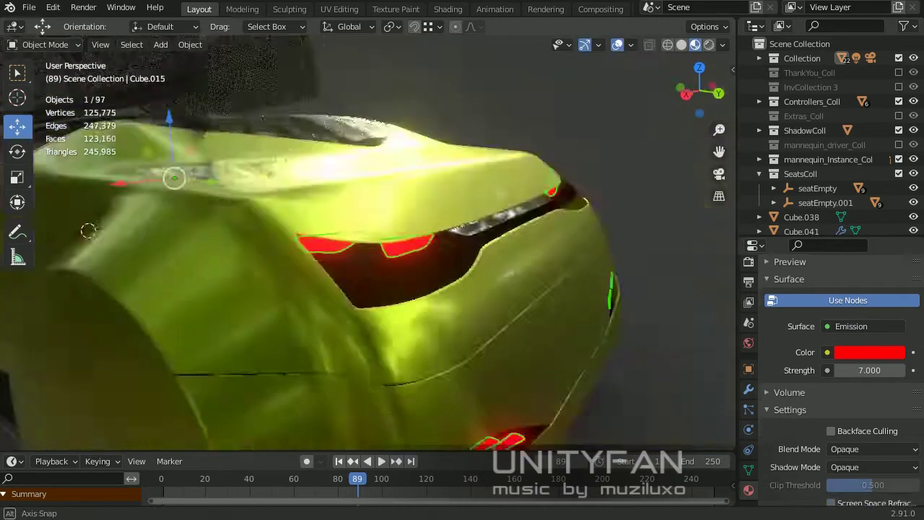
pyautogui.moveTo(369, 239)
pyautogui.mouseDown(button='middle')
pyautogui.moveTo(462, 217)
pyautogui.moveTo(433, 238)
pyautogui.mouseUp(button='middle')
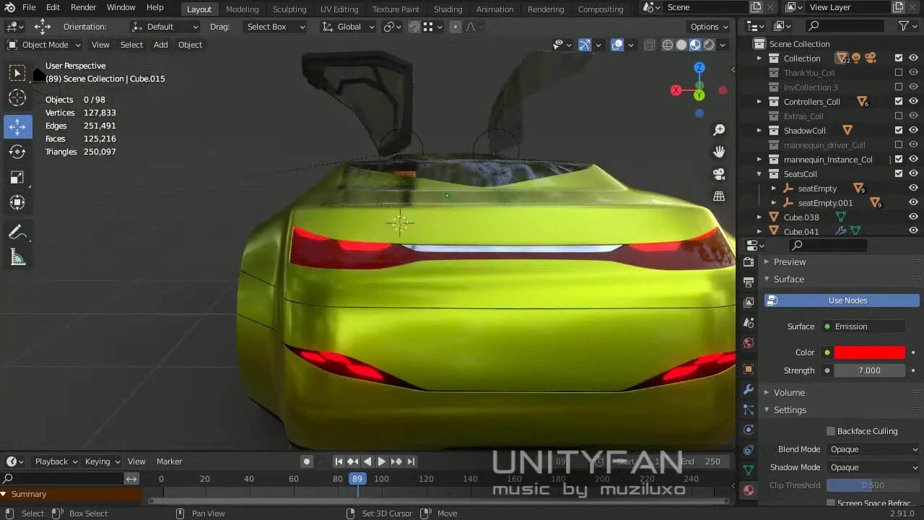
pyautogui.scroll(3, 412, 212)
pyautogui.click(412, 212)
pyautogui.click(305, 212)
pyautogui.press('Tab')
pyautogui.scroll(3, 305, 213)
pyautogui.moveTo(360, 289); pyautogui.dragTo(426, 238, button='middle')
pyautogui.click(426, 231)
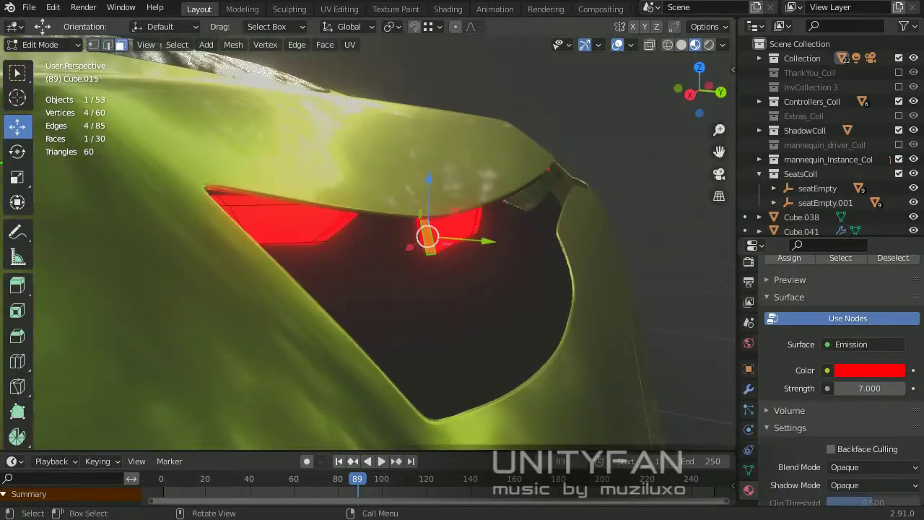
pyautogui.press('Return')
# - Extrude the selected edge downward into an angled lower strip below the upper one
pyautogui.moveTo(368, 239); pyautogui.dragTo(404, 217, button='middle')
pyautogui.scroll(3, 368, 238)
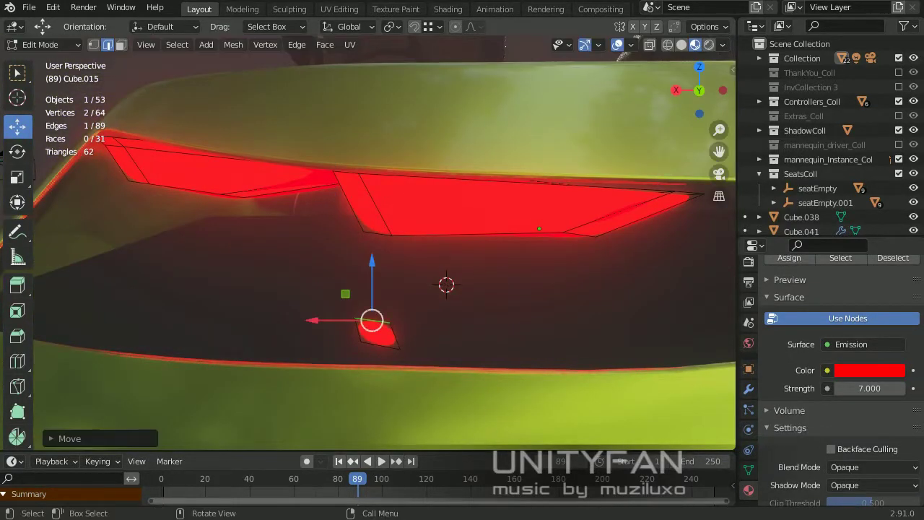
pyautogui.press('e')
pyautogui.moveTo(433, 289)
pyautogui.mouseDown(button='middle')
pyautogui.moveTo(375, 310)
pyautogui.moveTo(405, 238)
pyautogui.mouseUp(button='middle')
pyautogui.press('Return')
pyautogui.click(379, 286)
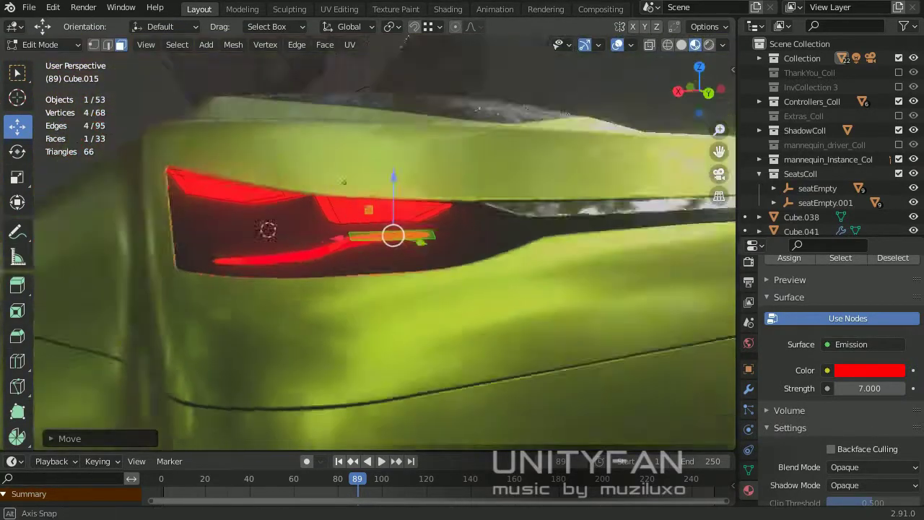
pyautogui.moveTo(379, 285); pyautogui.dragTo(404, 246, button='middle')
# - Select the lower strip's edges and add a loop cut slid along the red strip
pyautogui.press('2')
pyautogui.click(234, 261)
pyautogui.moveTo(234, 261)
pyautogui.mouseDown(button='middle')
pyautogui.moveTo(145, 217)
pyautogui.moveTo(397, 267)
pyautogui.mouseUp(button='middle')
pyautogui.keyDown('shift'); pyautogui.click(469, 245); pyautogui.keyUp('shift')
pyautogui.click(18, 361)
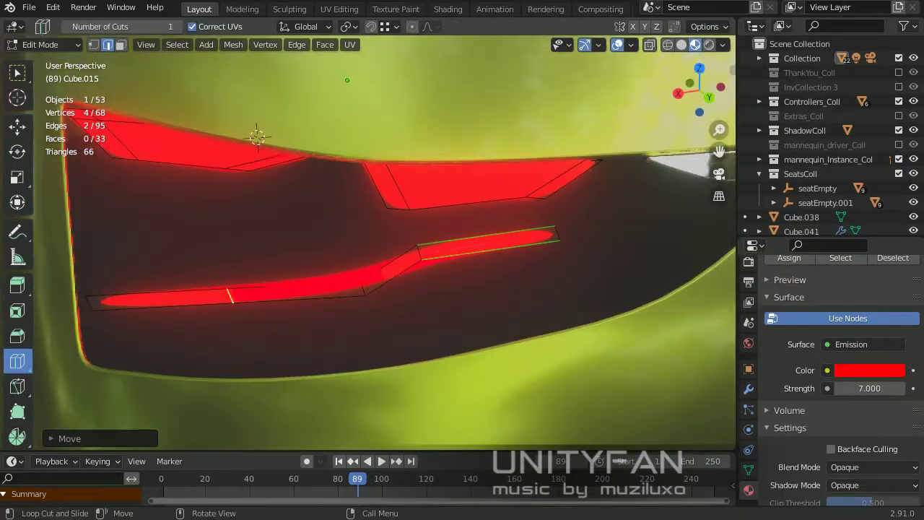
pyautogui.click(72, 303)
pyautogui.moveTo(72, 303)
pyautogui.mouseDown(button='middle')
pyautogui.moveTo(289, 253)
pyautogui.moveTo(447, 275)
pyautogui.mouseUp(button='middle')
pyautogui.click(447, 275)
# - Move the lower red strip's outer end into its new position and check the result
pyautogui.moveTo(375, 246); pyautogui.dragTo(433, 217, button='middle')
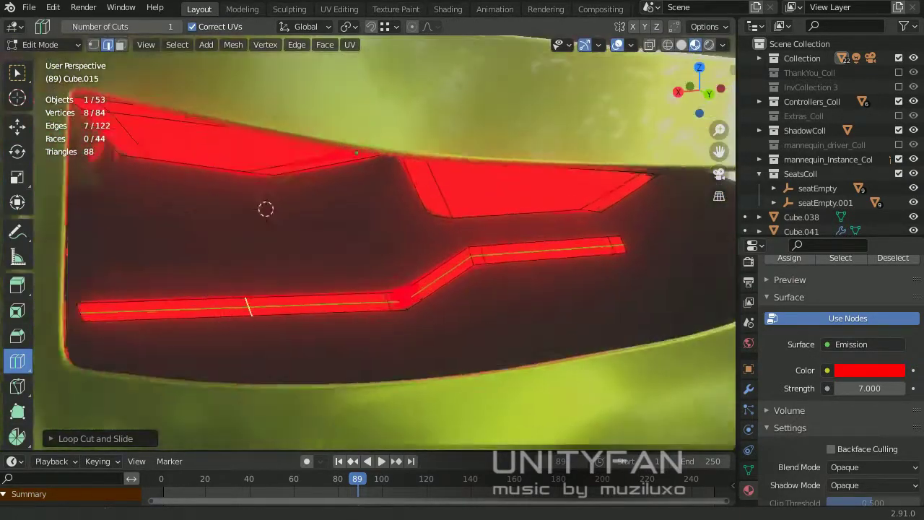
pyautogui.hotkey('shift', 'space')
pyautogui.press('g')
pyautogui.scroll(3, 376, 246)
pyautogui.press('3')
pyautogui.hotkey('alt', 'a')
pyautogui.moveTo(375, 245); pyautogui.dragTo(404, 303, button='middle')
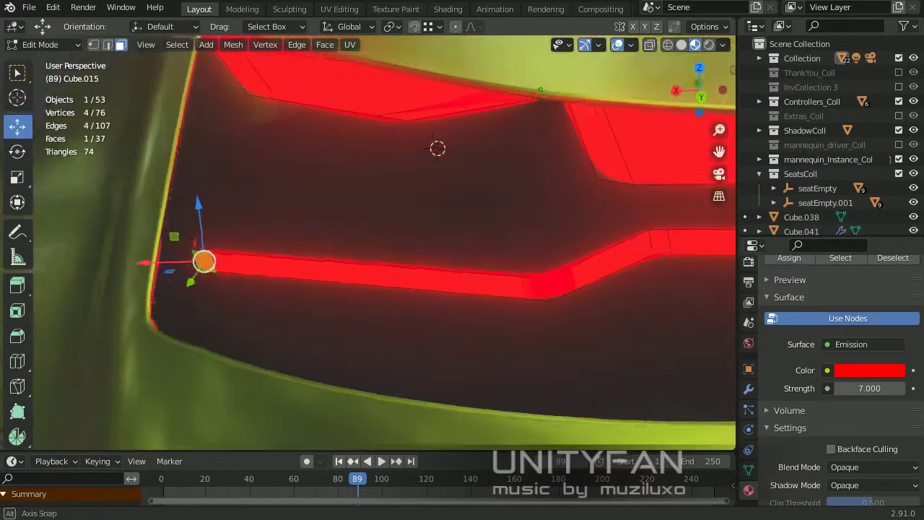
pyautogui.press('3')
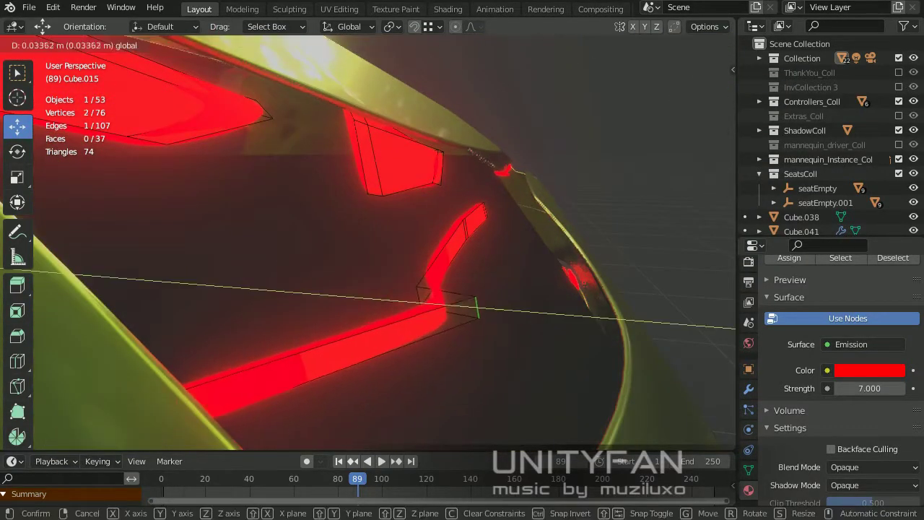
pyautogui.press('Return')
pyautogui.moveTo(466, 299); pyautogui.dragTo(327, 295, button='middle')
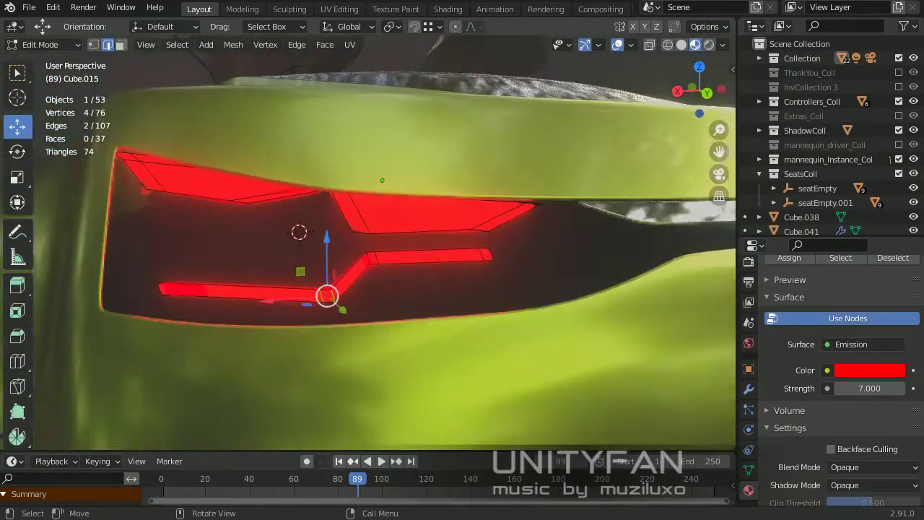
pyautogui.press('Tab')
pyautogui.scroll(-4, 369, 238)
pyautogui.scroll(5, 368, 239)
# - Duplicate the small red face into separate segments beside the strip's outer end
pyautogui.press('Tab')
pyautogui.press('3')
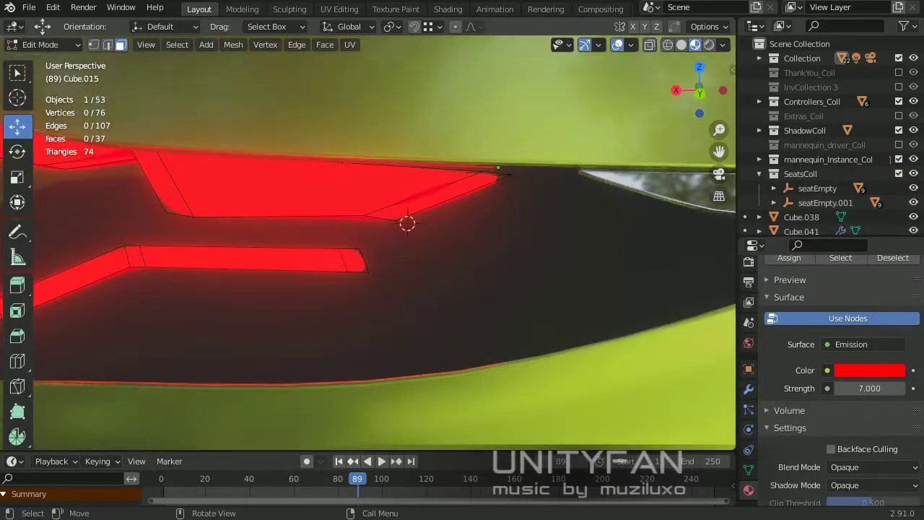
pyautogui.moveTo(375, 260); pyautogui.dragTo(404, 238, button='middle')
pyautogui.press('g')
pyautogui.hotkey('shift', 'z')
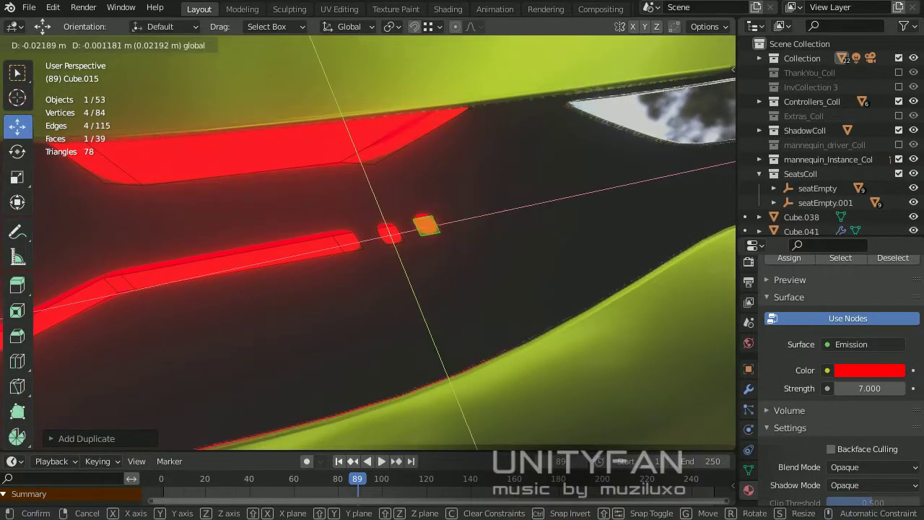
pyautogui.press('Return')
pyautogui.scroll(3, 368, 239)
pyautogui.press('Return')
pyautogui.scroll(-5, 368, 239)
pyautogui.press('Tab')
pyautogui.moveTo(368, 238)
pyautogui.mouseDown(button='middle')
pyautogui.moveTo(404, 246)
pyautogui.moveTo(339, 245)
pyautogui.mouseUp(button='middle')
pyautogui.click(108, 216)
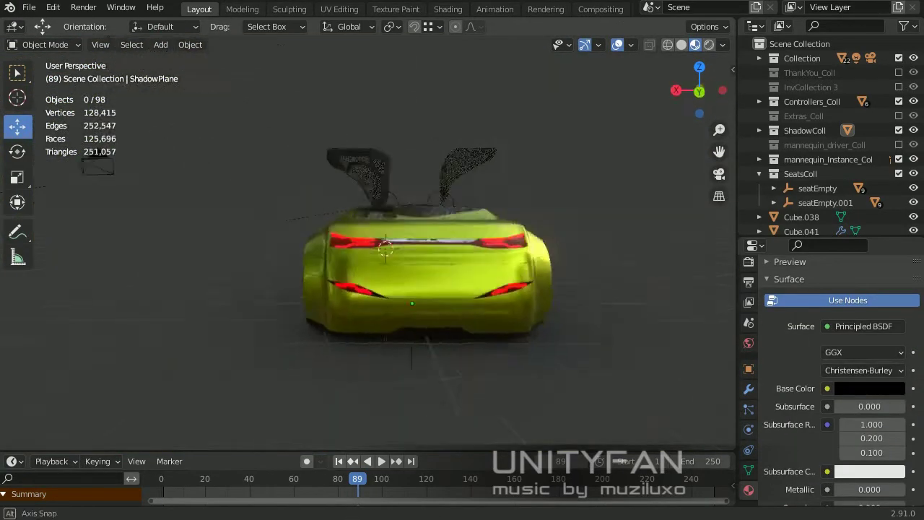
# - Select and adjust the edge at the lower red strip's inner end
pyautogui.click(289, 231)
pyautogui.scroll(3, 289, 230)
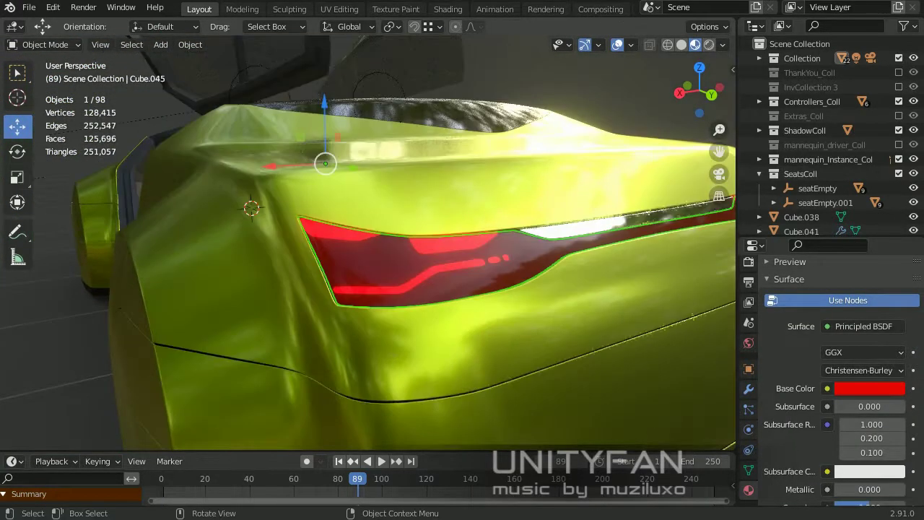
pyautogui.scroll(3, 289, 231)
pyautogui.press('Tab')
pyautogui.click(245, 231)
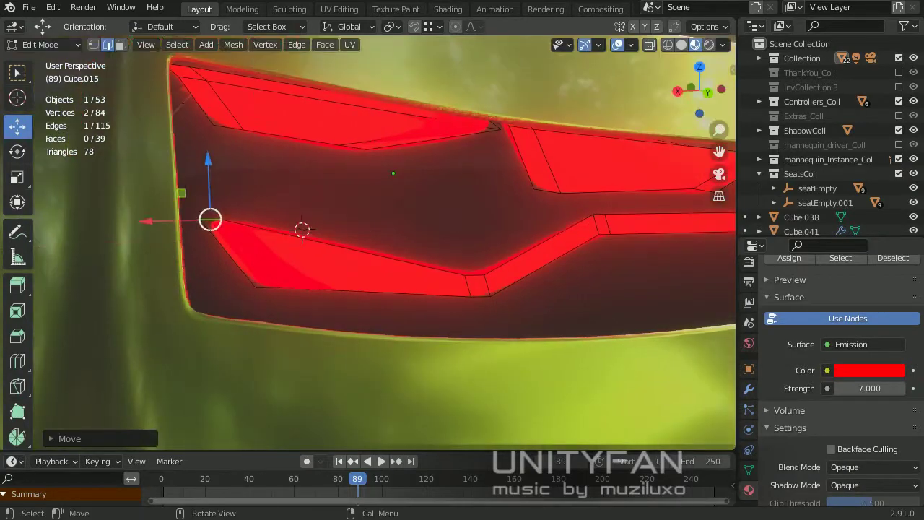
pyautogui.moveTo(368, 238)
pyautogui.mouseDown(button='middle')
pyautogui.moveTo(404, 216)
pyautogui.moveTo(375, 238)
pyautogui.moveTo(393, 234)
pyautogui.mouseUp(button='middle')
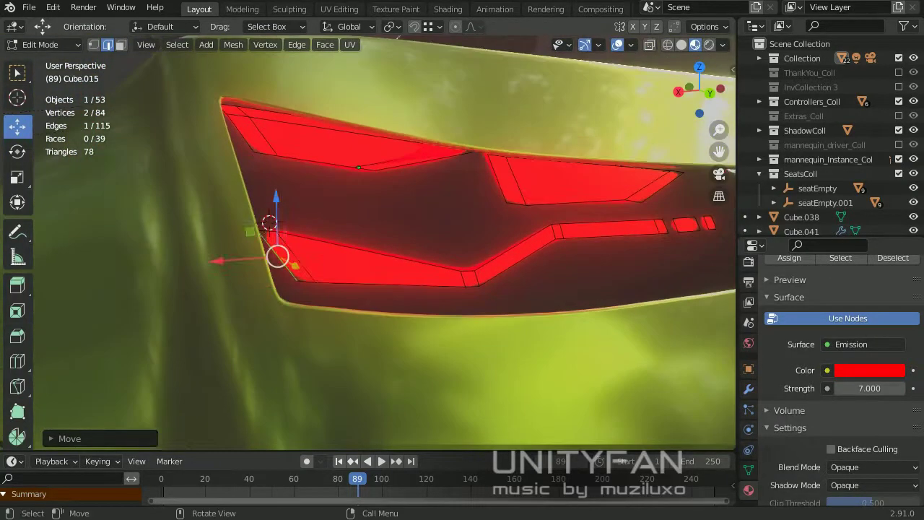
pyautogui.press('Escape')
pyautogui.press('Tab')
pyautogui.scroll(-8, 41, 110)
pyautogui.click(41, 110)
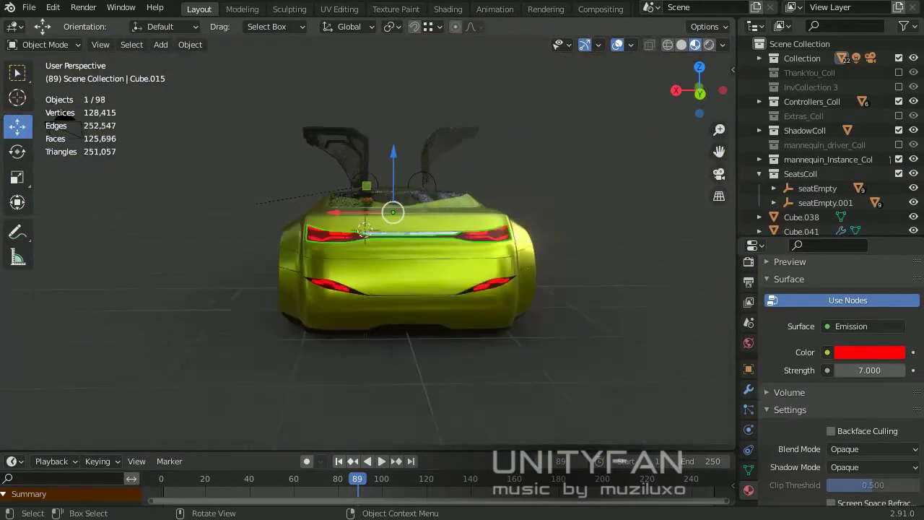
# - Select the chrome trim bar Cube.046's linked vertices and move them to taper its end
pyautogui.scroll(8, 368, 238)
pyautogui.click(324, 265)
pyautogui.press('Tab')
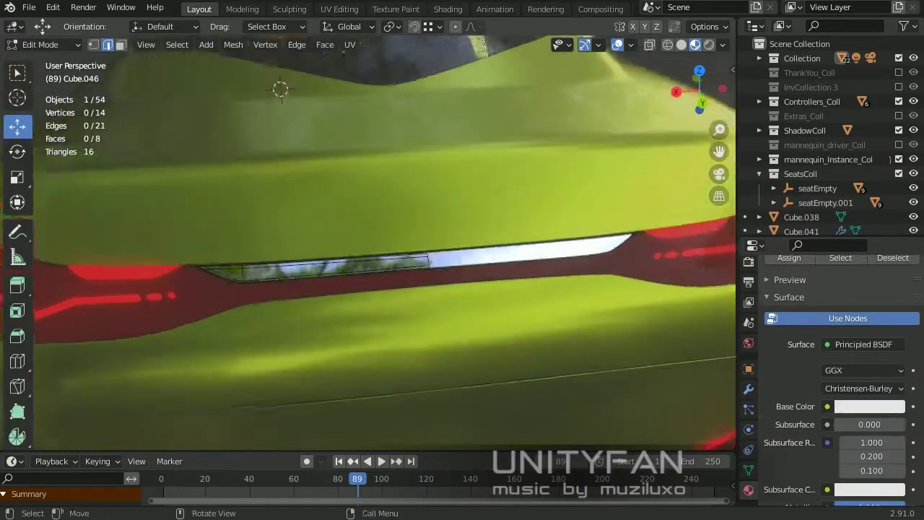
pyautogui.press('1')
pyautogui.press('l')
pyautogui.press('g')
pyautogui.press('Return')
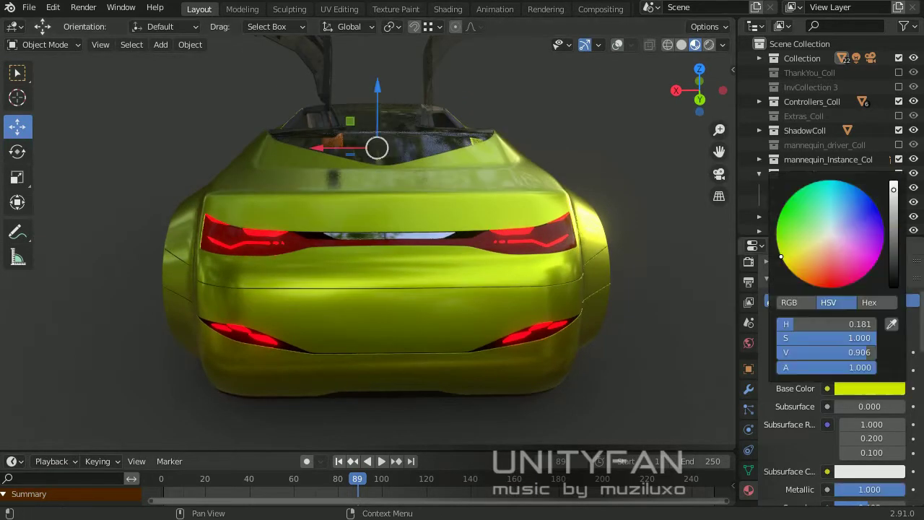
# - Orbit to a close rear view of the blue car and save the scene with File > Save
pyautogui.moveTo(375, 252)
pyautogui.mouseDown(button='middle')
pyautogui.moveTo(303, 238)
pyautogui.moveTo(159, 246)
pyautogui.moveTo(303, 239)
pyautogui.mouseUp(button='middle')
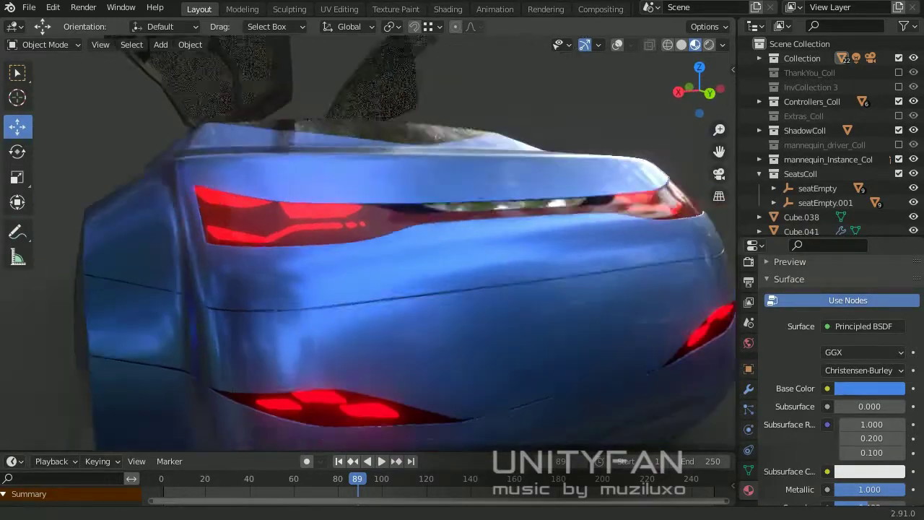
pyautogui.moveTo(737, 289); pyautogui.dragTo(774, 289)
pyautogui.moveTo(303, 238); pyautogui.dragTo(281, 231, button='middle')
pyautogui.click(28, 7)
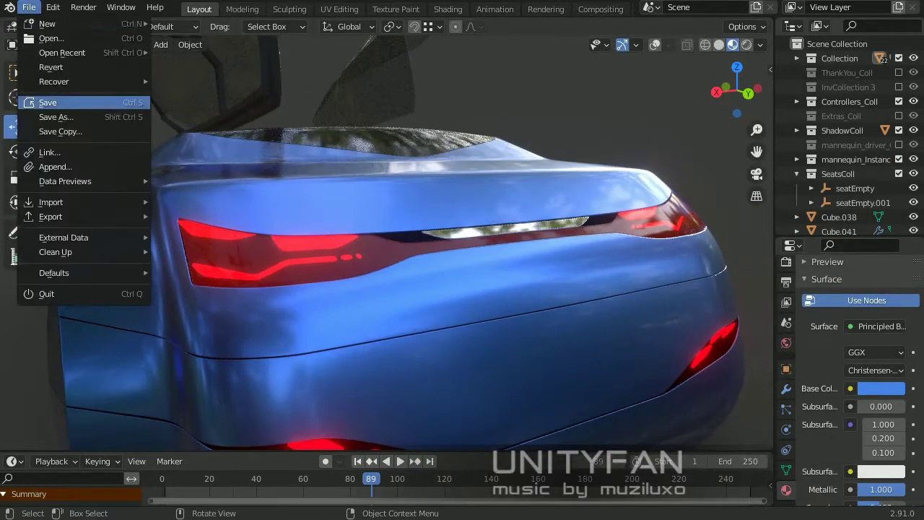
pyautogui.click(36, 99)
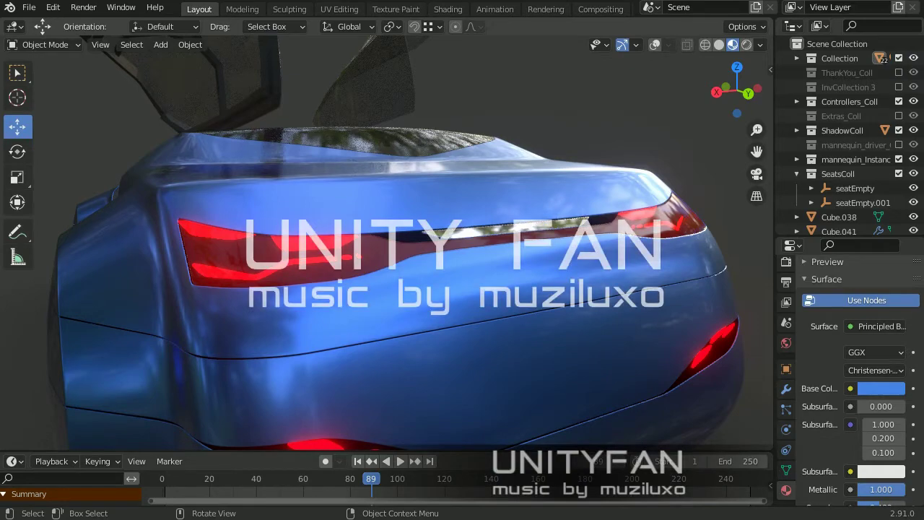